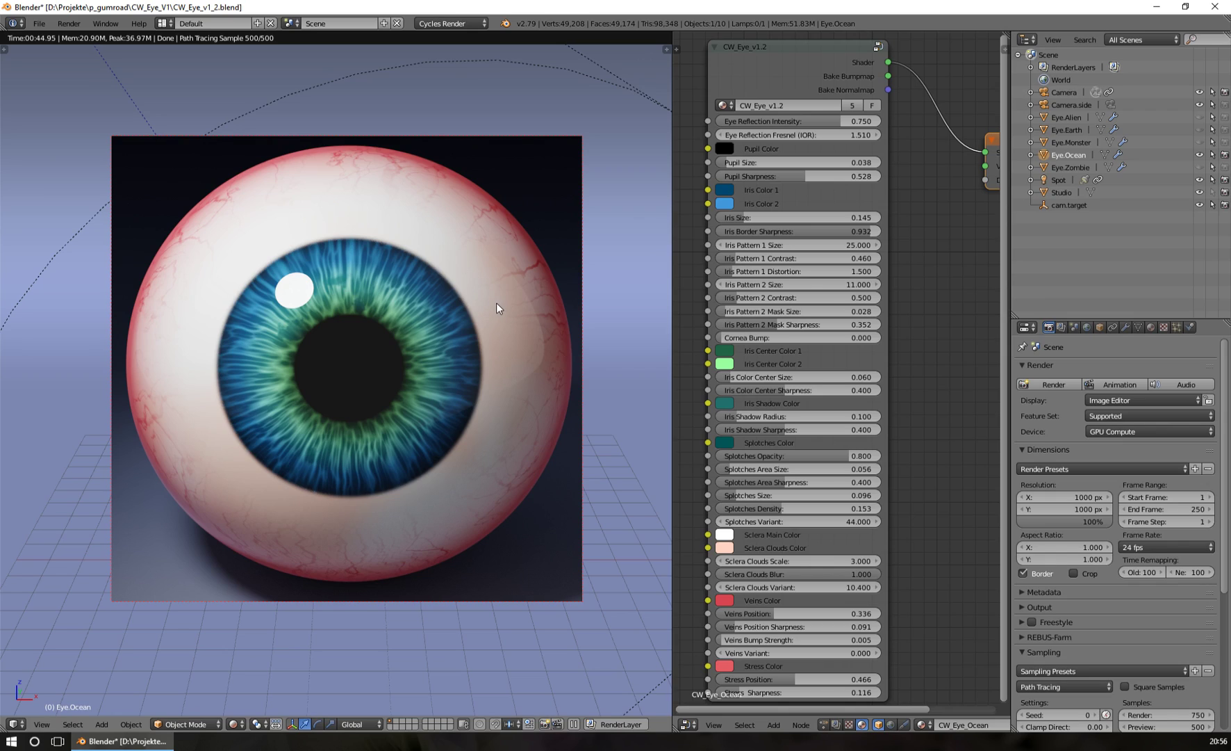
# Make the sclera clouds blue and sharp-edged by setting Sclera Clouds Blur to 0
pyautogui.click(725, 547)
pyautogui.moveTo(766, 422); pyautogui.dragTo(728, 404)
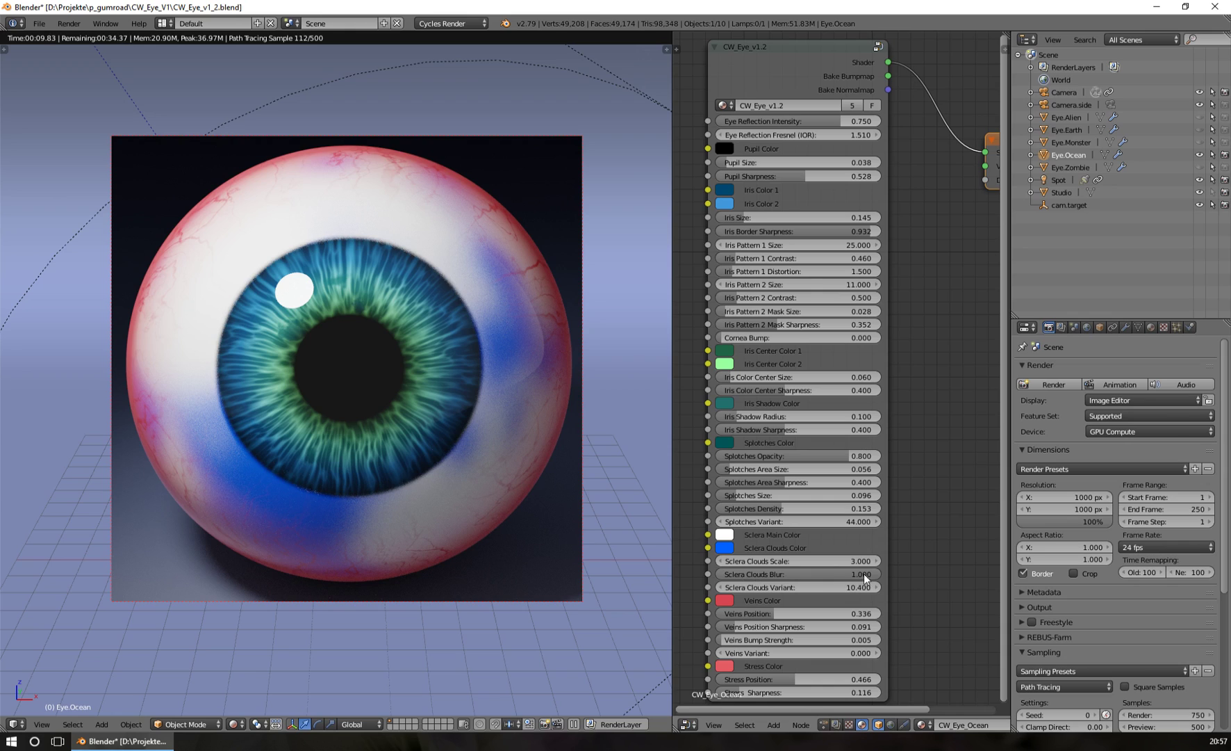
pyautogui.press('BackSpace')
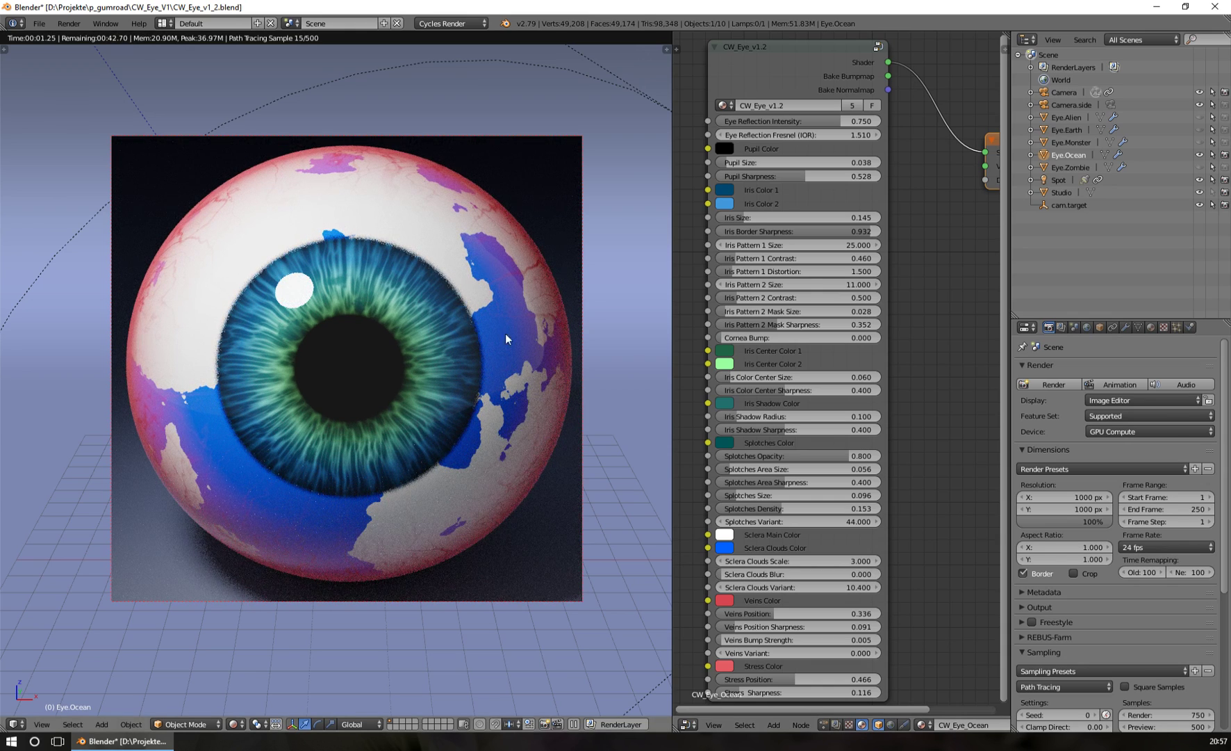
pyautogui.moveTo(748, 573); pyautogui.dragTo(698, 577)
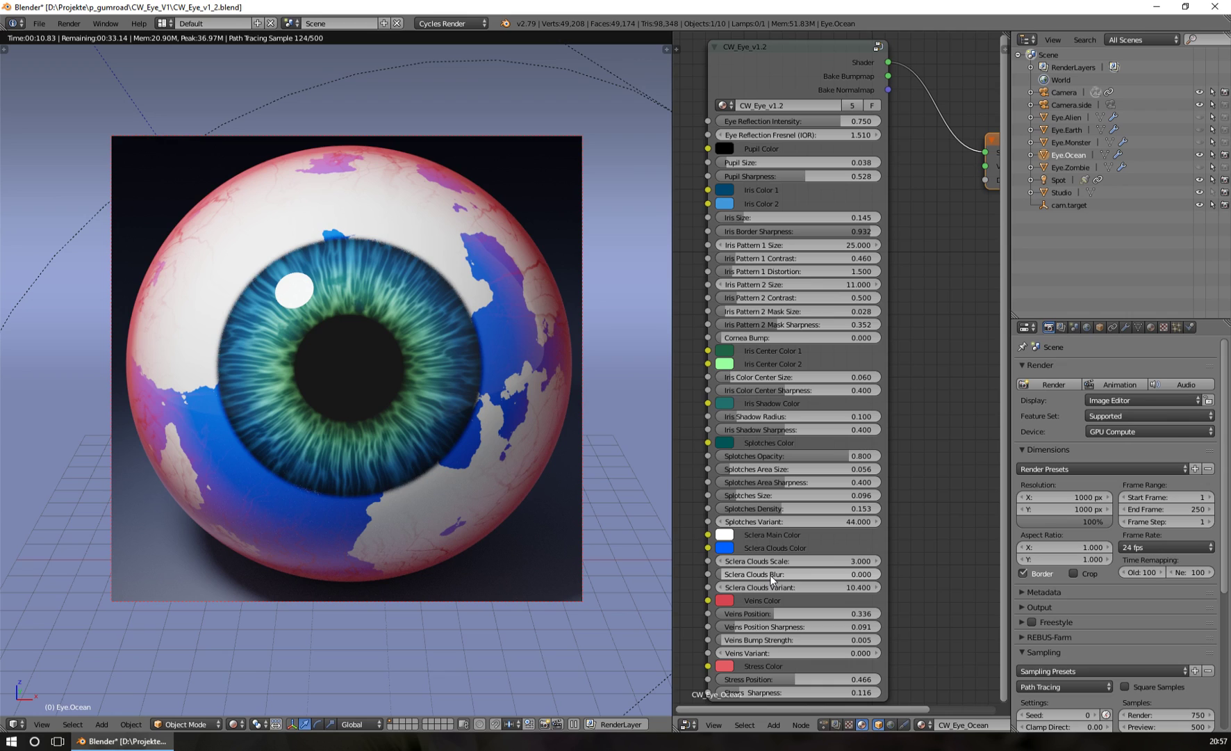
# Adjust the Sclera Clouds Scale and Variant, ending at Scale 1.300 and Variant 11.200
pyautogui.click(798, 561)
pyautogui.write('6.4')
pyautogui.press('Return')
pyautogui.moveTo(798, 560); pyautogui.dragTo(1043, 588)
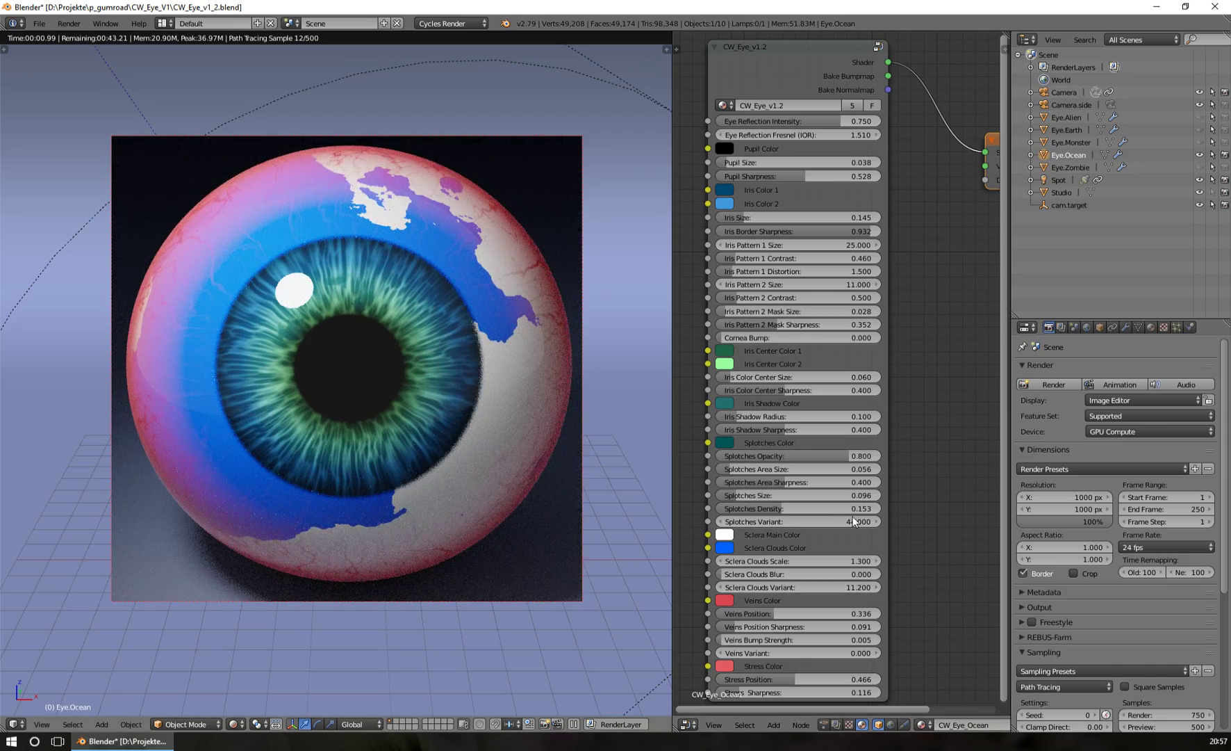
# Nudge Sclera Clouds Variant to 9.600 and try Blur values 2 and 3, settling on 2.000
pyautogui.moveTo(875, 587)
pyautogui.mouseDown()
pyautogui.moveTo(907, 588)
pyautogui.moveTo(759, 587)
pyautogui.moveTo(882, 572)
pyautogui.mouseUp()
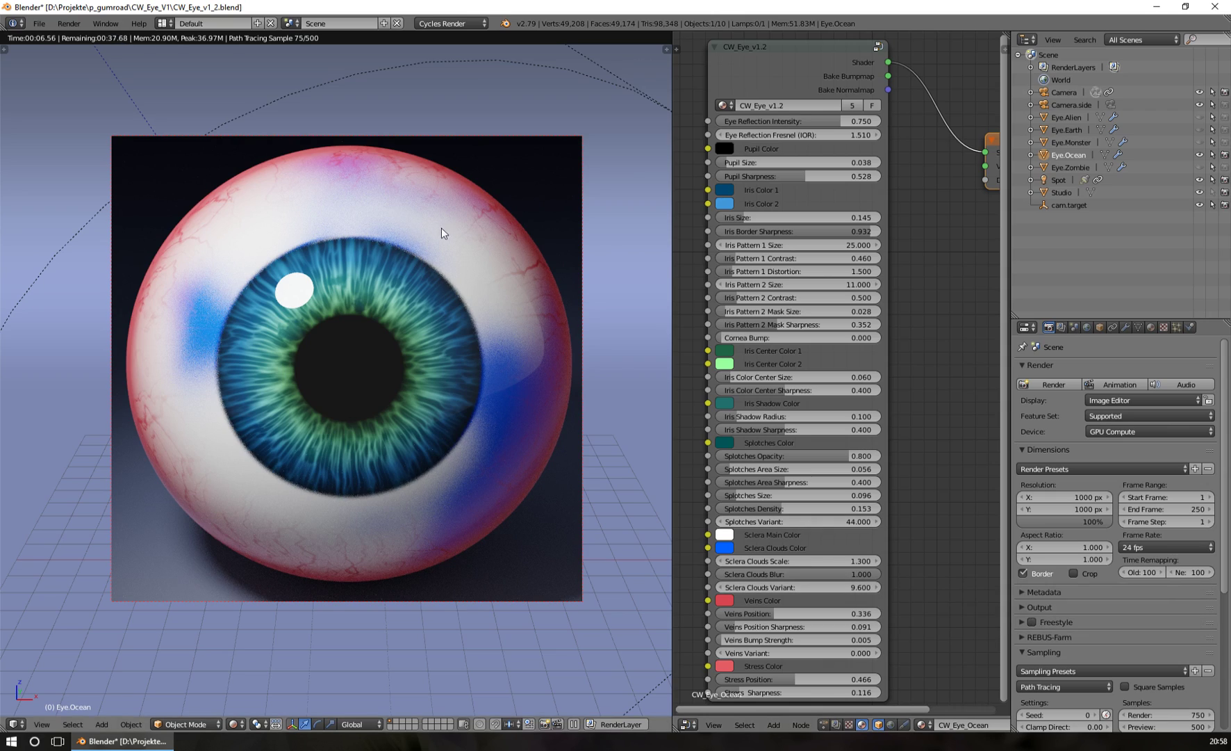
pyautogui.click(815, 574)
pyautogui.write('2')
pyautogui.press('Return')
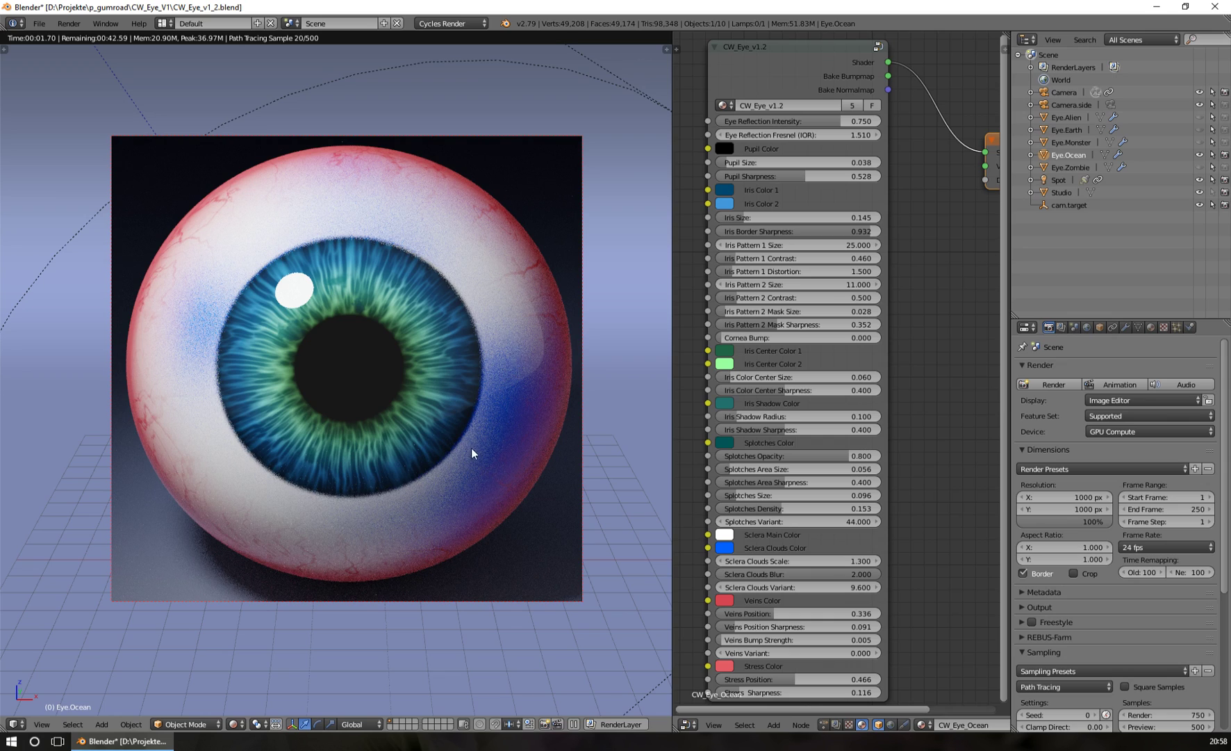
pyautogui.click(833, 573)
pyautogui.write('3')
pyautogui.press('Return')
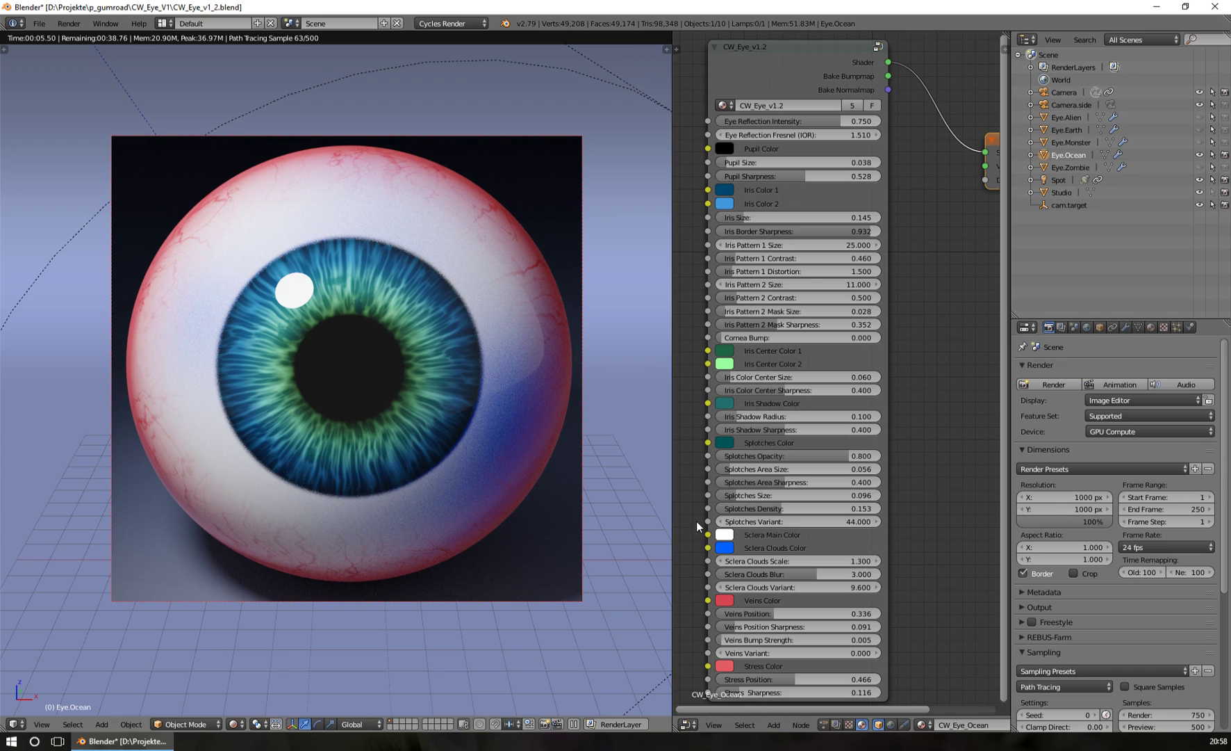
pyautogui.click(815, 574)
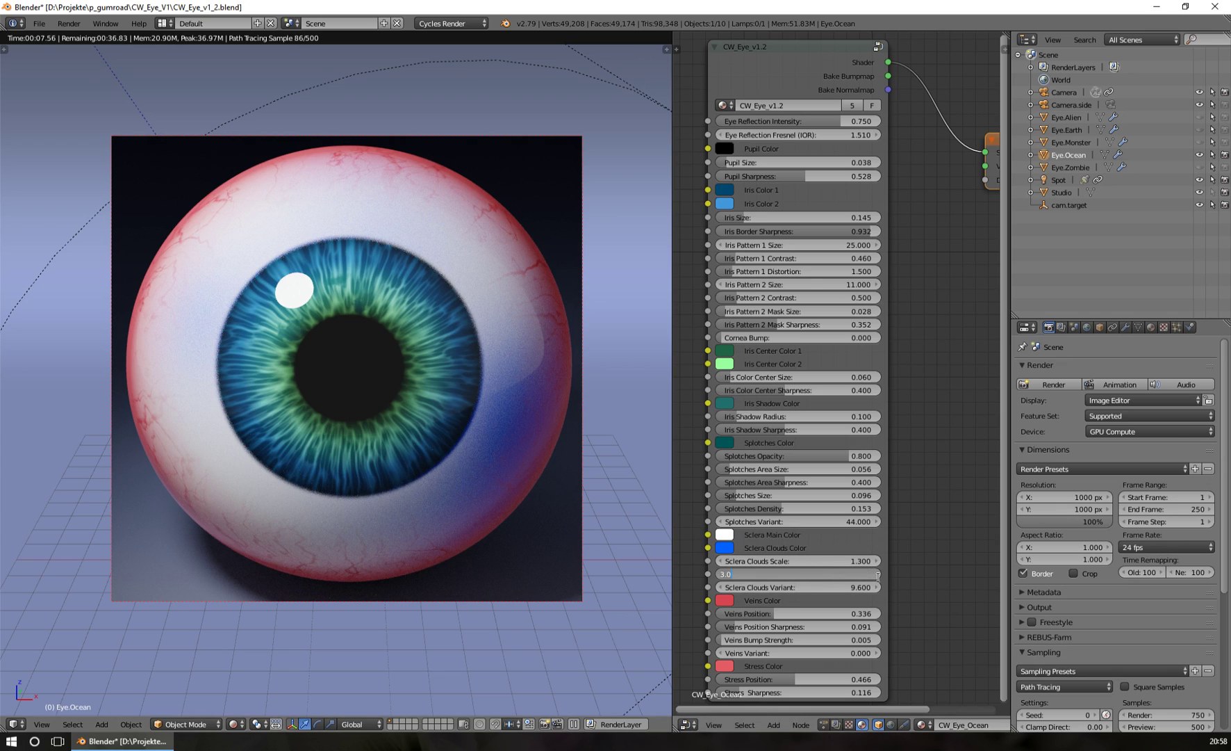
pyautogui.write('2')
pyautogui.press('Return')
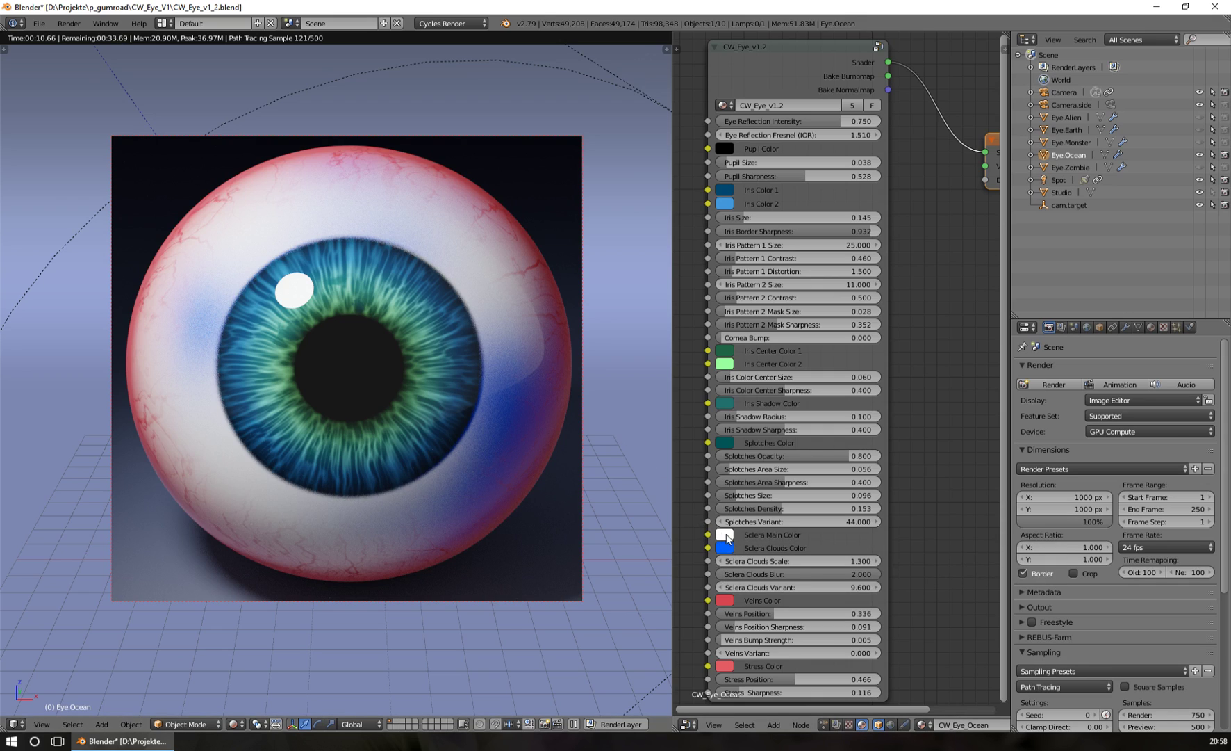
# Copy the white sclera colour onto Sclera Clouds Color and tint it a soft pink
pyautogui.moveTo(728, 538); pyautogui.dragTo(727, 543)
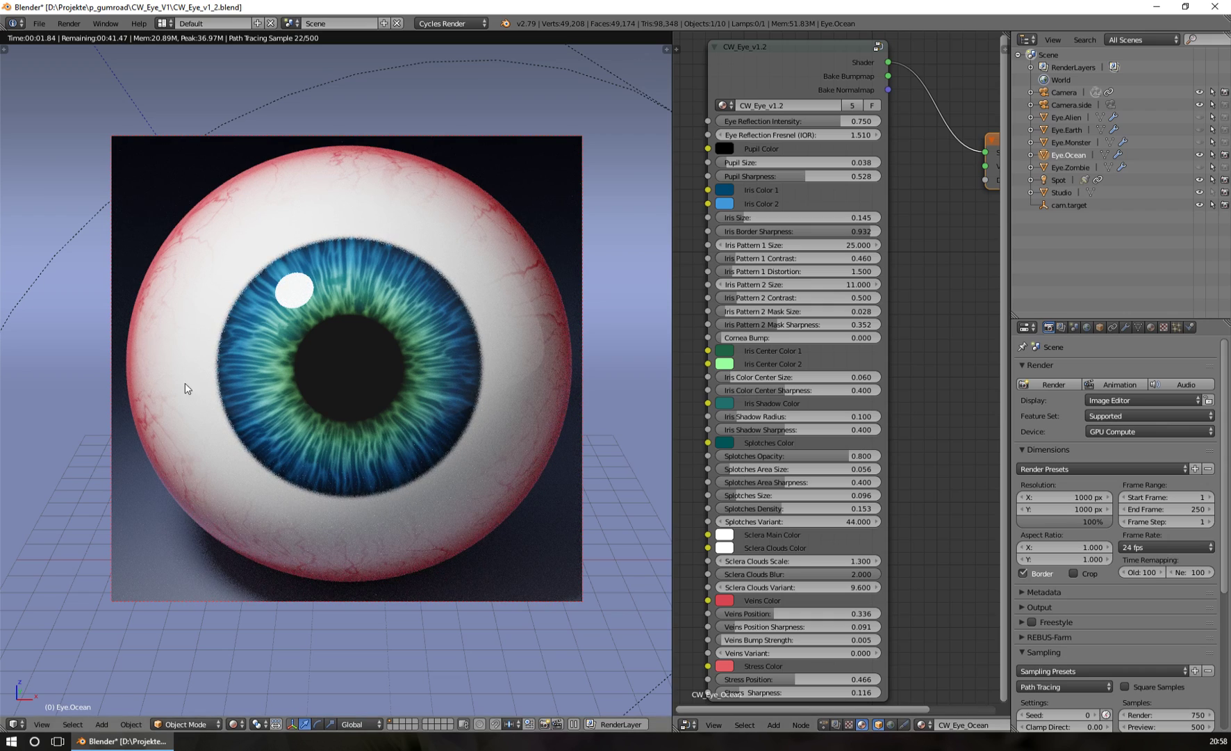
pyautogui.click(725, 534)
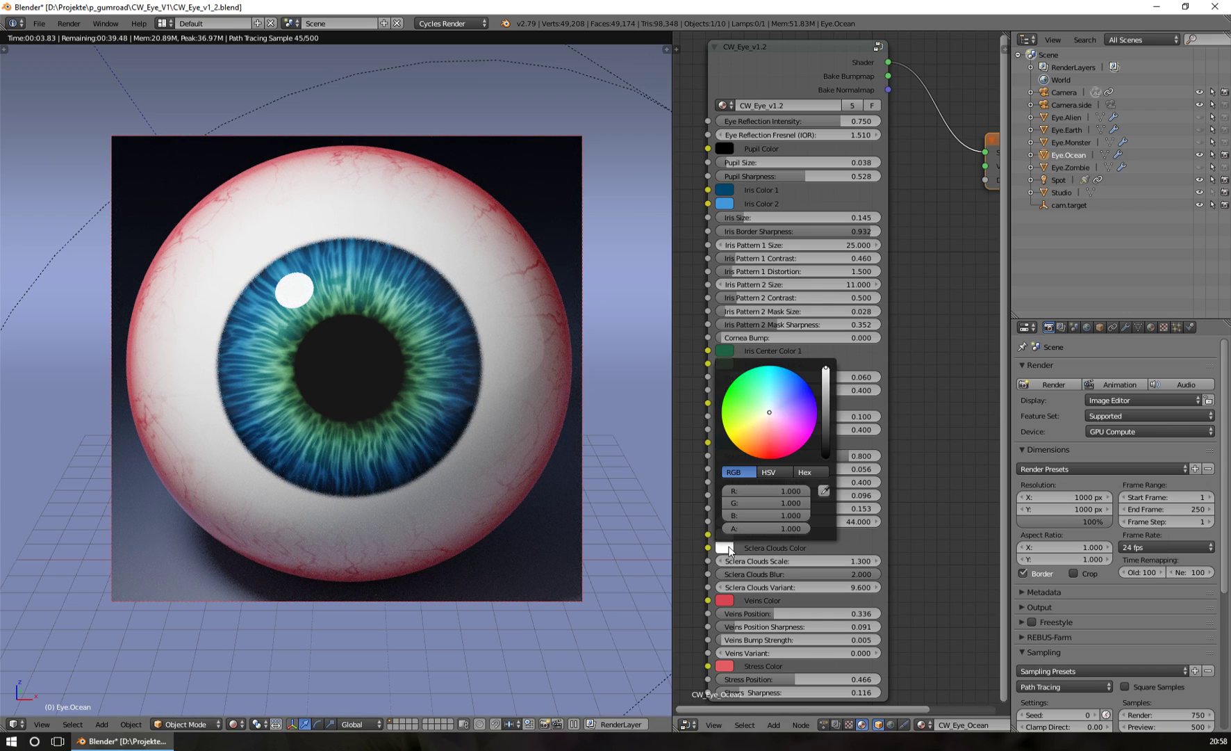
pyautogui.moveTo(765, 421); pyautogui.dragTo(770, 421)
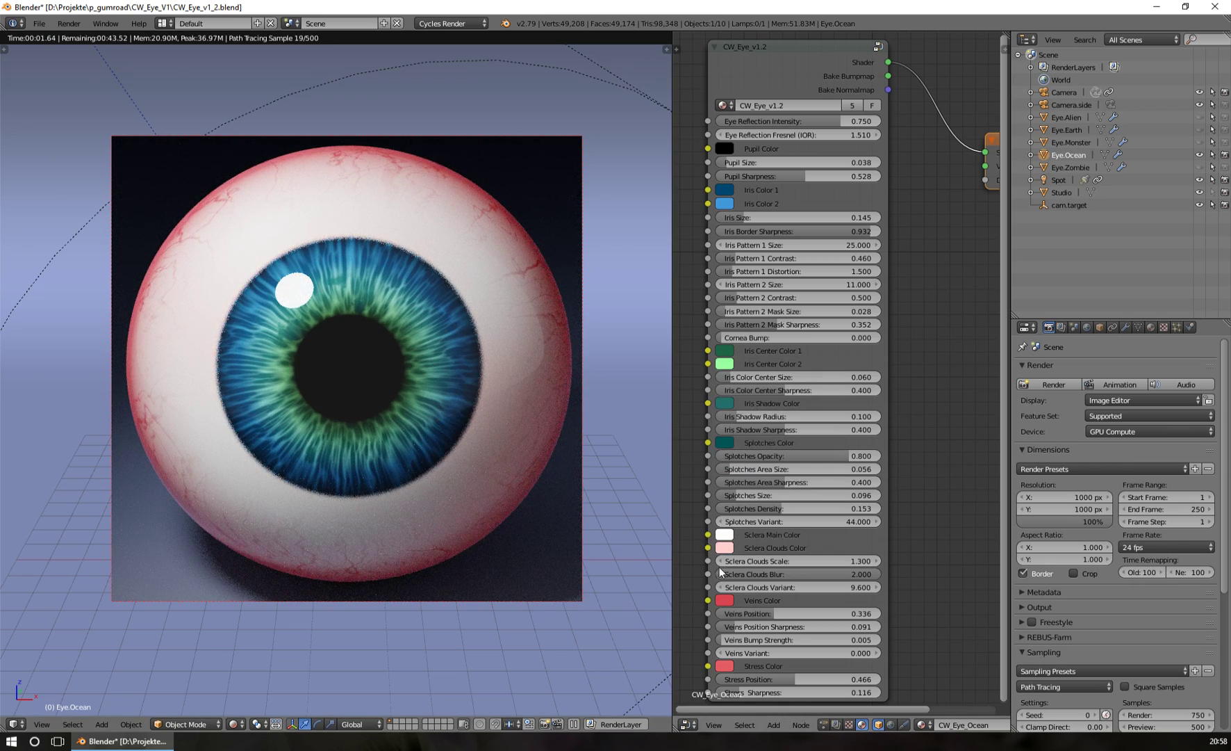
pyautogui.click(725, 547)
pyautogui.click(770, 423)
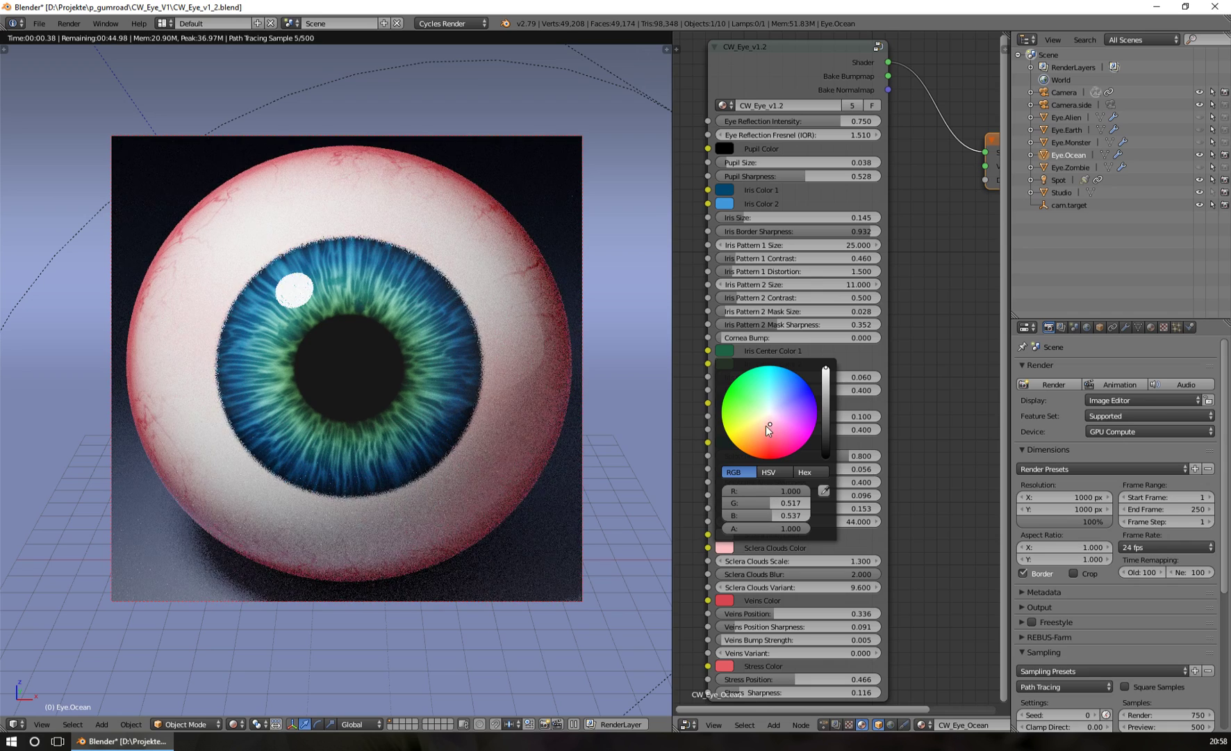
# Set Sclera Clouds Blur back to 1.000
pyautogui.click(832, 574)
pyautogui.write('1')
pyautogui.press('Return')
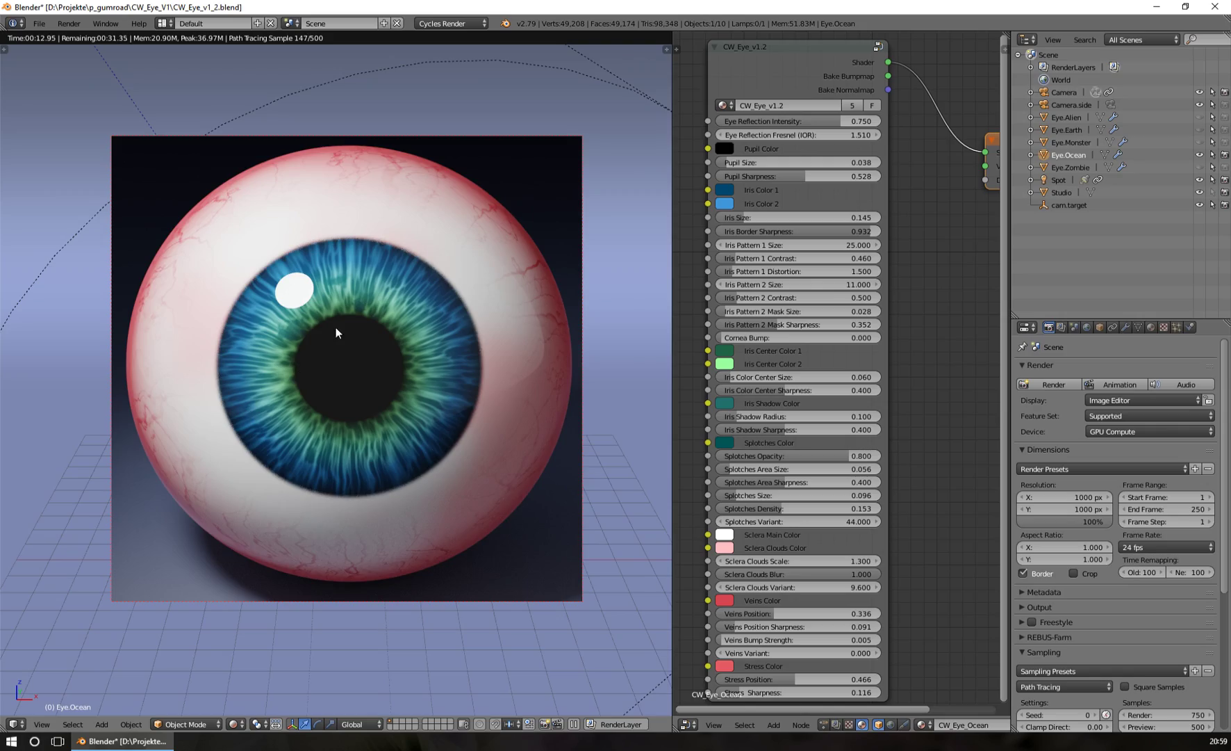
# Zoom in and lower Iris Border Sharpness to 0.856, keeping Iris Size at 0.145
pyautogui.scroll(2, 336, 327)
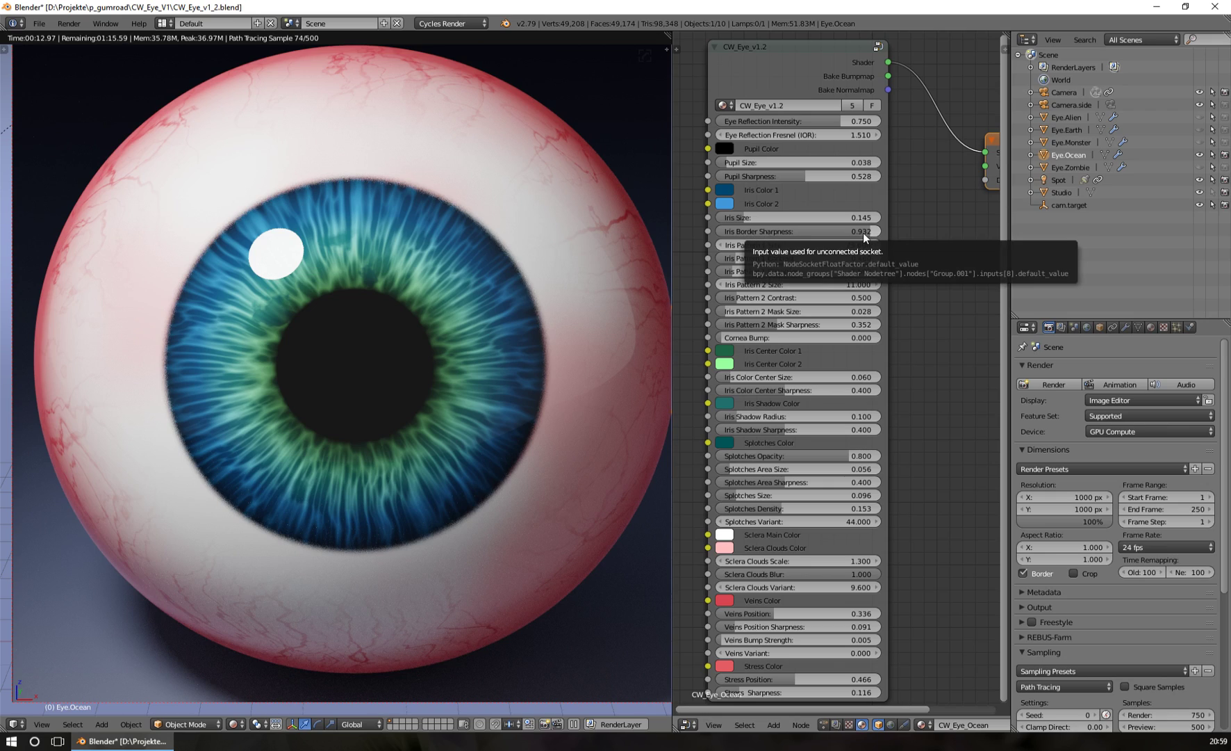
pyautogui.moveTo(781, 232); pyautogui.dragTo(812, 232)
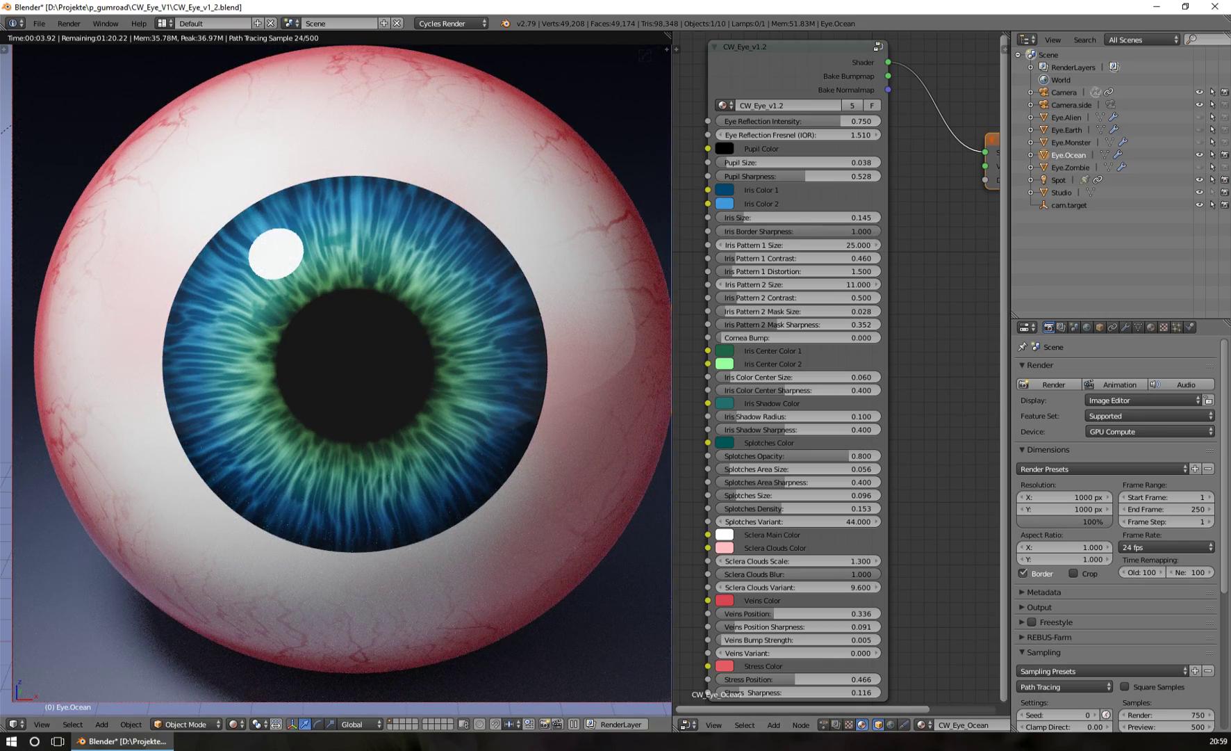
pyautogui.press('BackSpace')
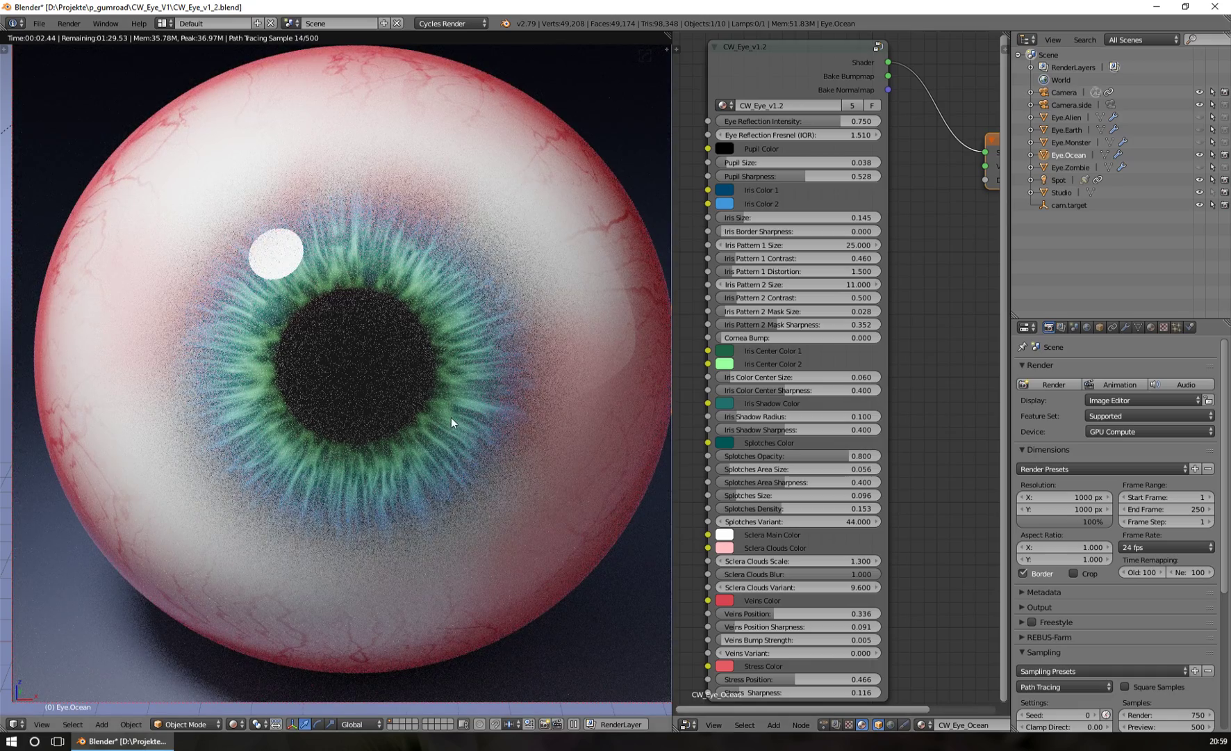
pyautogui.moveTo(778, 230); pyautogui.dragTo(858, 231)
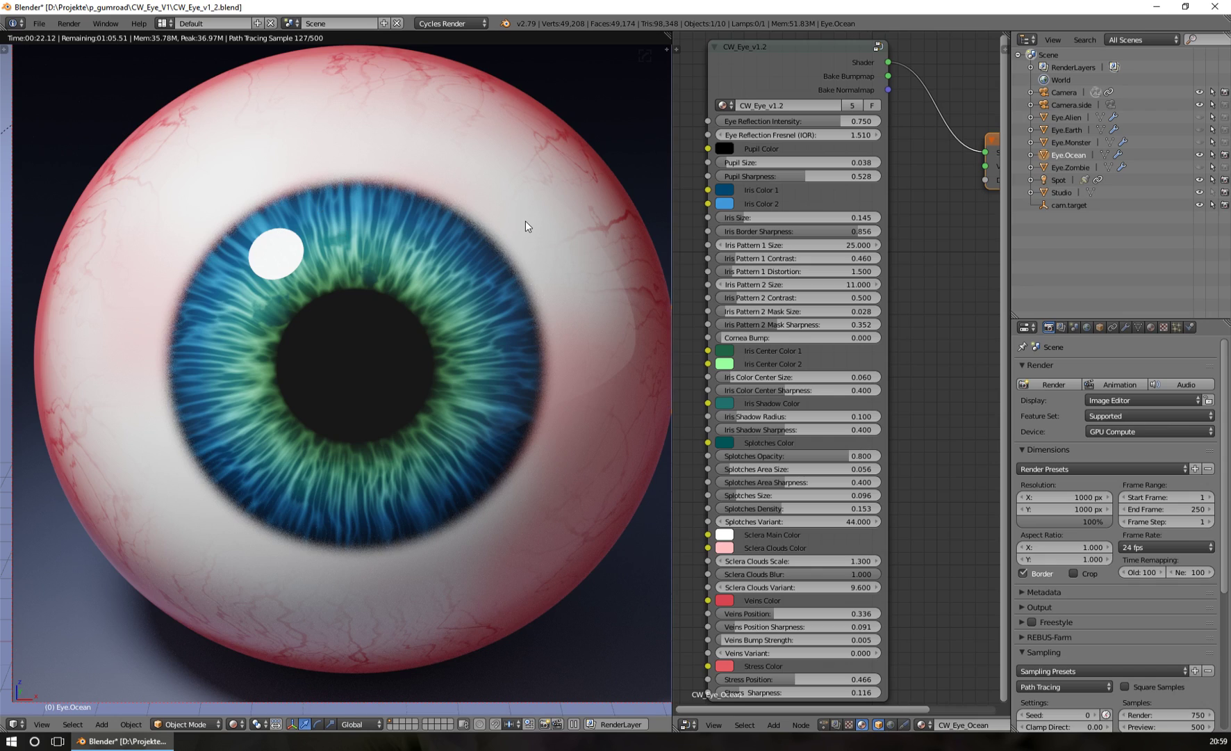
pyautogui.moveTo(742, 216)
pyautogui.mouseDown()
pyautogui.moveTo(761, 216)
pyautogui.moveTo(689, 216)
pyautogui.moveTo(733, 216)
pyautogui.mouseUp()
# Zoom out to the full camera frame and pan the node editor to show Material Output
pyautogui.scroll(-2, 624, 325)
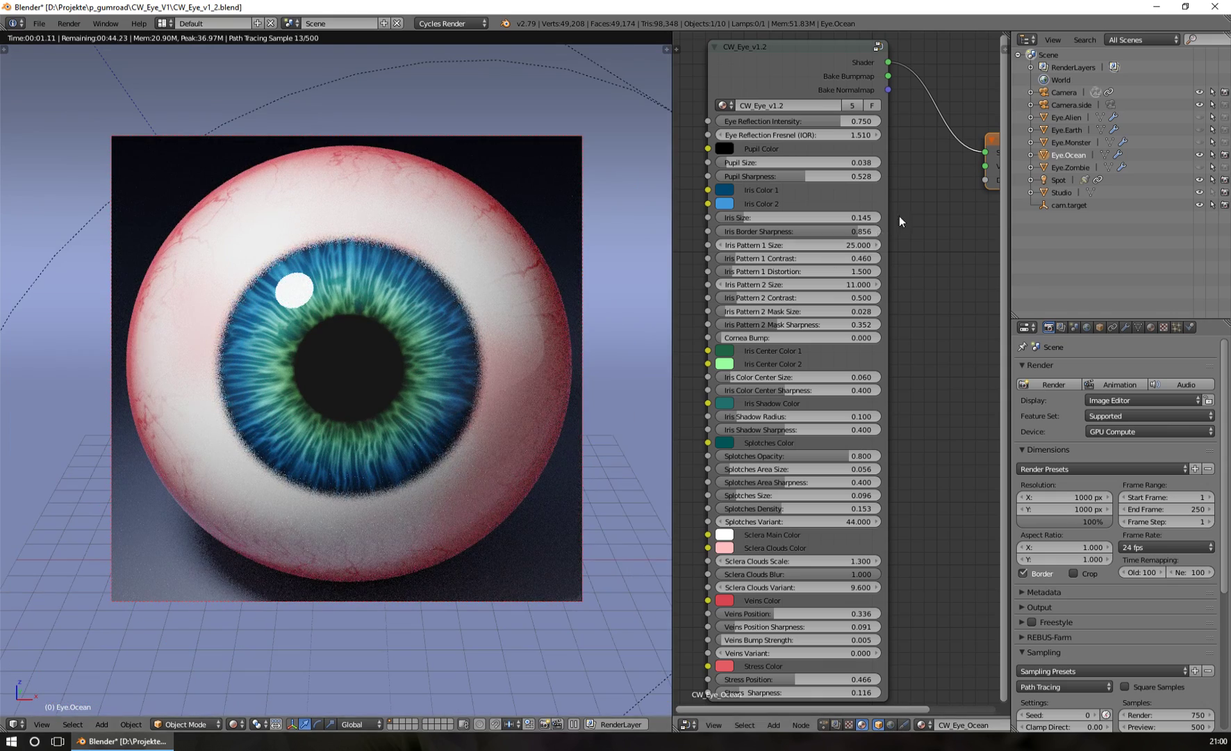
pyautogui.moveTo(904, 143); pyautogui.dragTo(870, 157, button='middle')
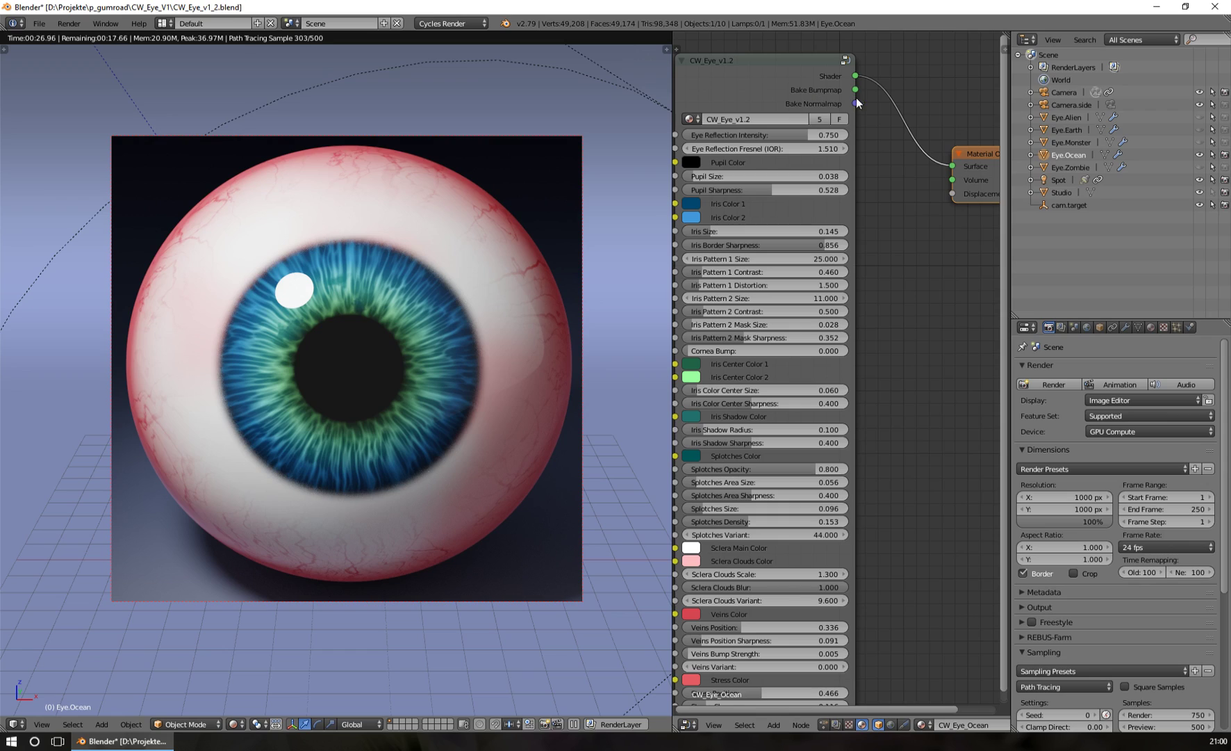
# Connect the CW_Eye_v1.2 node's Bake Bumpmap output to the Material Output Surface socket
pyautogui.moveTo(862, 92); pyautogui.dragTo(937, 150)
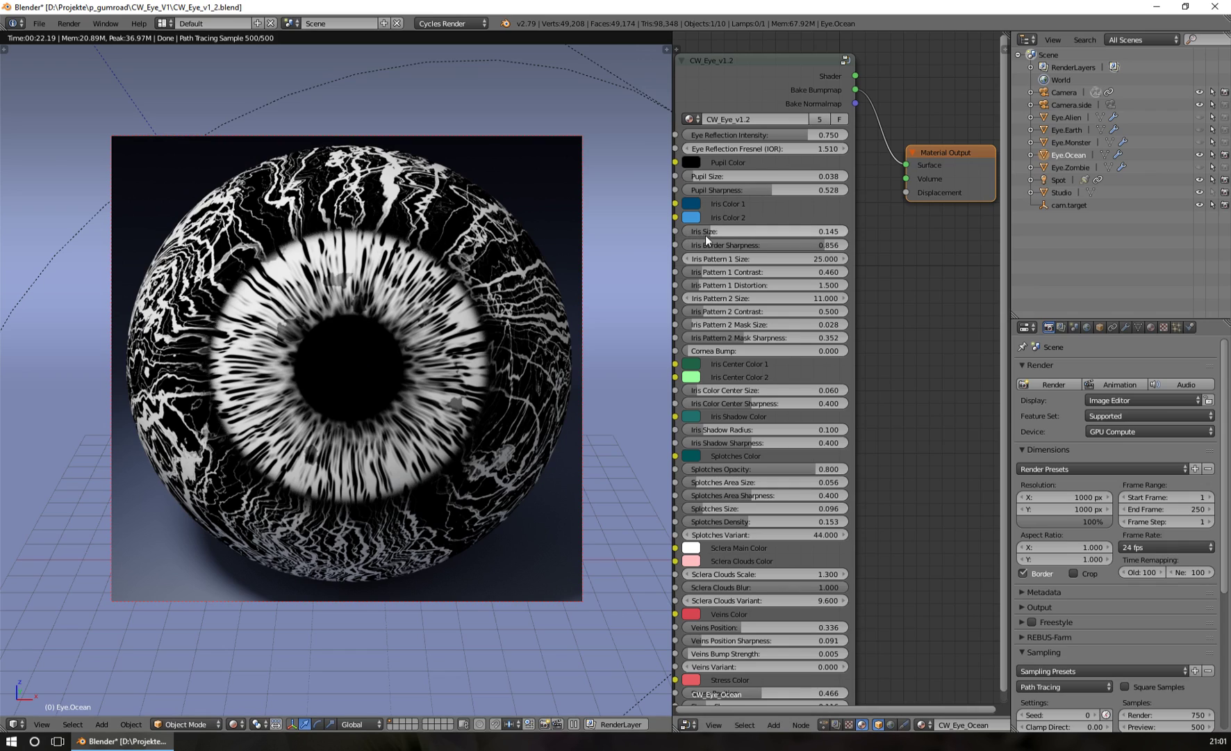
# Test Iris Size and Veins Bump Strength at zero, undo both, and adjust Pupil Size to 0.038
pyautogui.moveTo(705, 235); pyautogui.dragTo(659, 245)
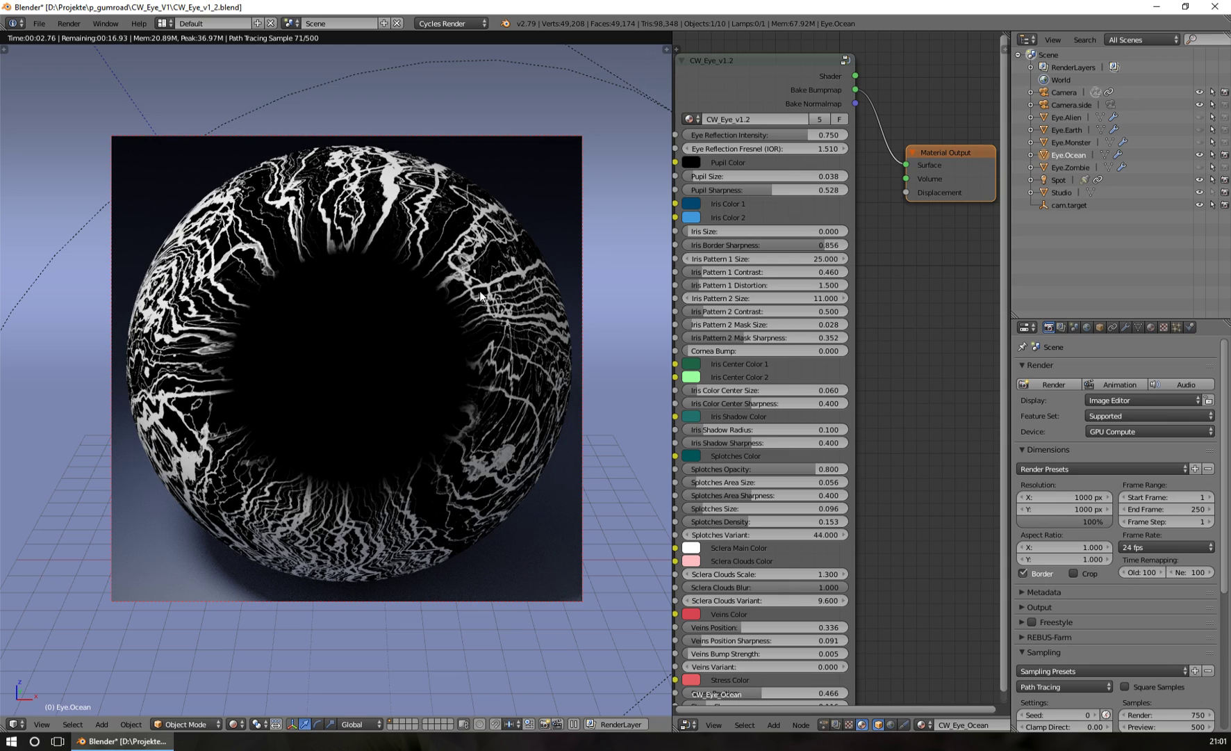
pyautogui.hotkey('ctrl', 'z')
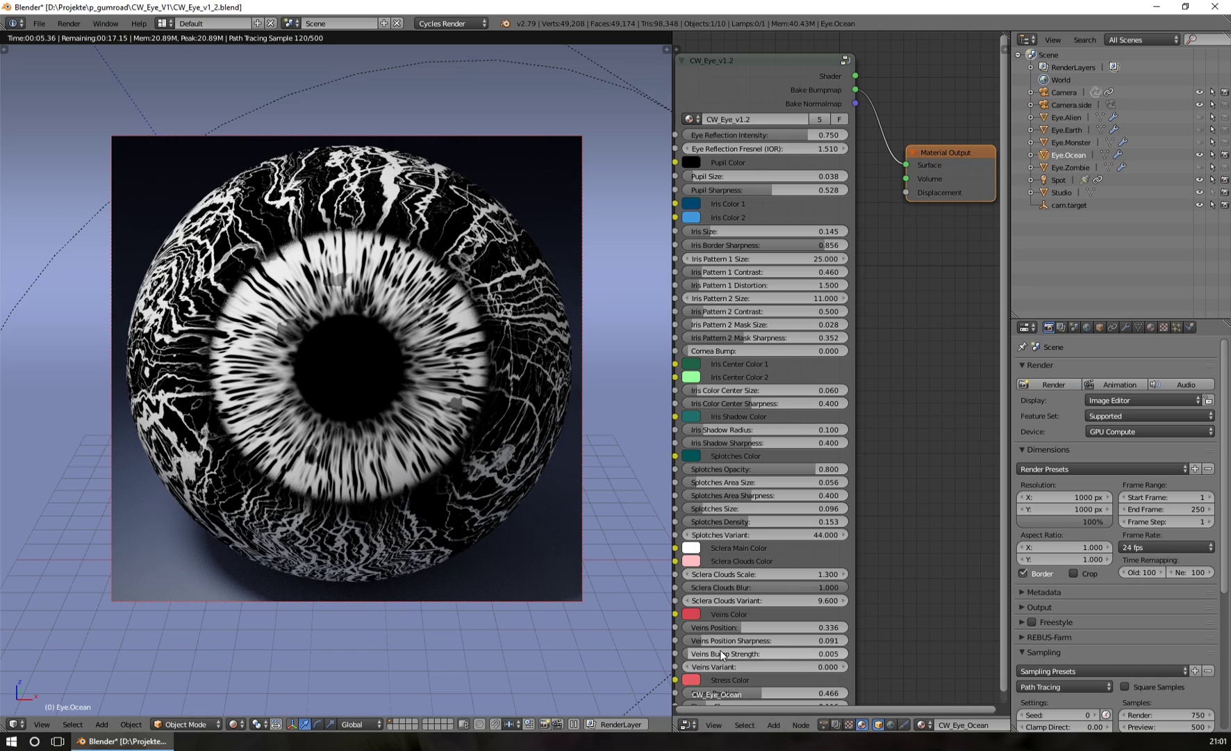
pyautogui.moveTo(698, 656); pyautogui.dragTo(688, 656)
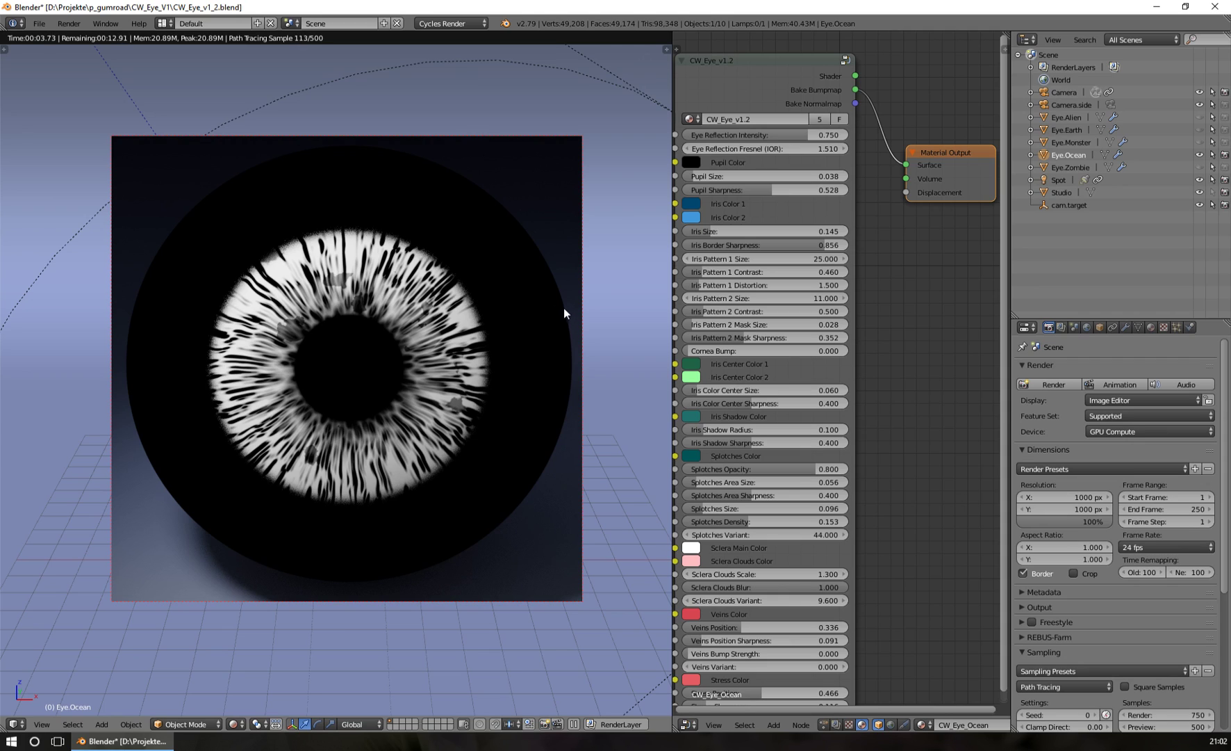
pyautogui.hotkey('ctrl', 'z')
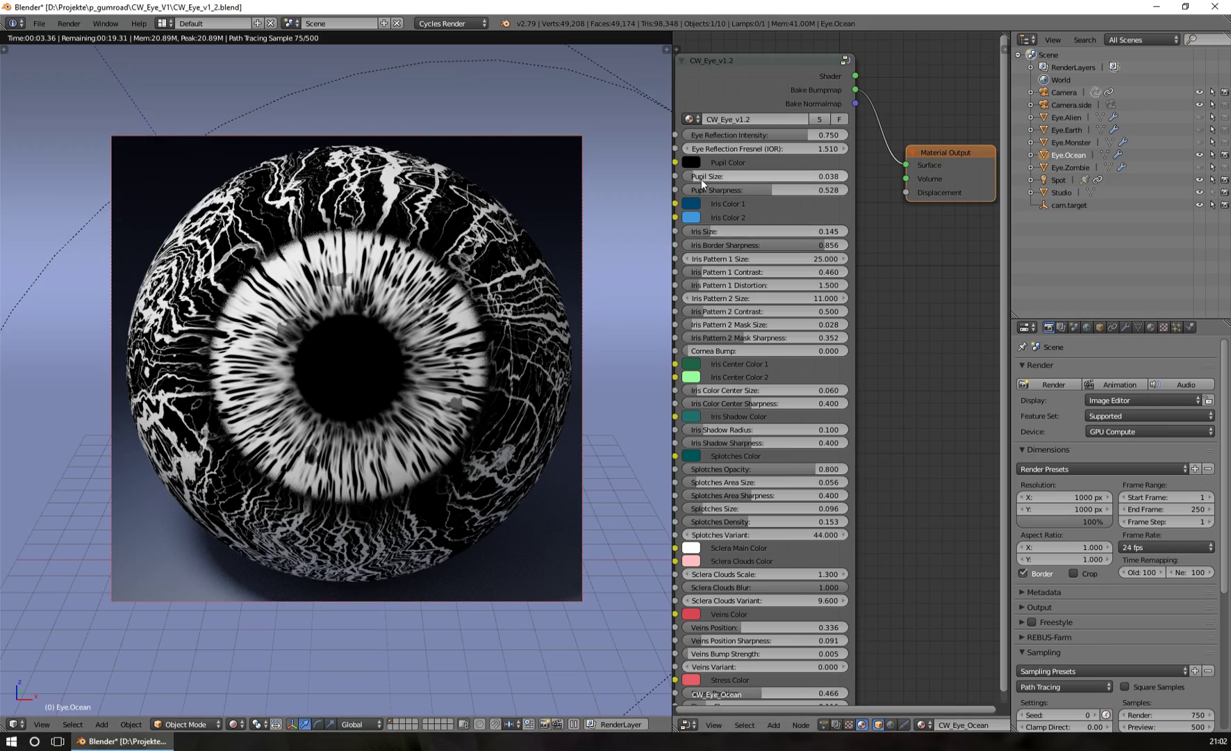
pyautogui.moveTo(699, 176)
pyautogui.mouseDown()
pyautogui.moveTo(709, 176)
pyautogui.moveTo(699, 175)
pyautogui.mouseUp()
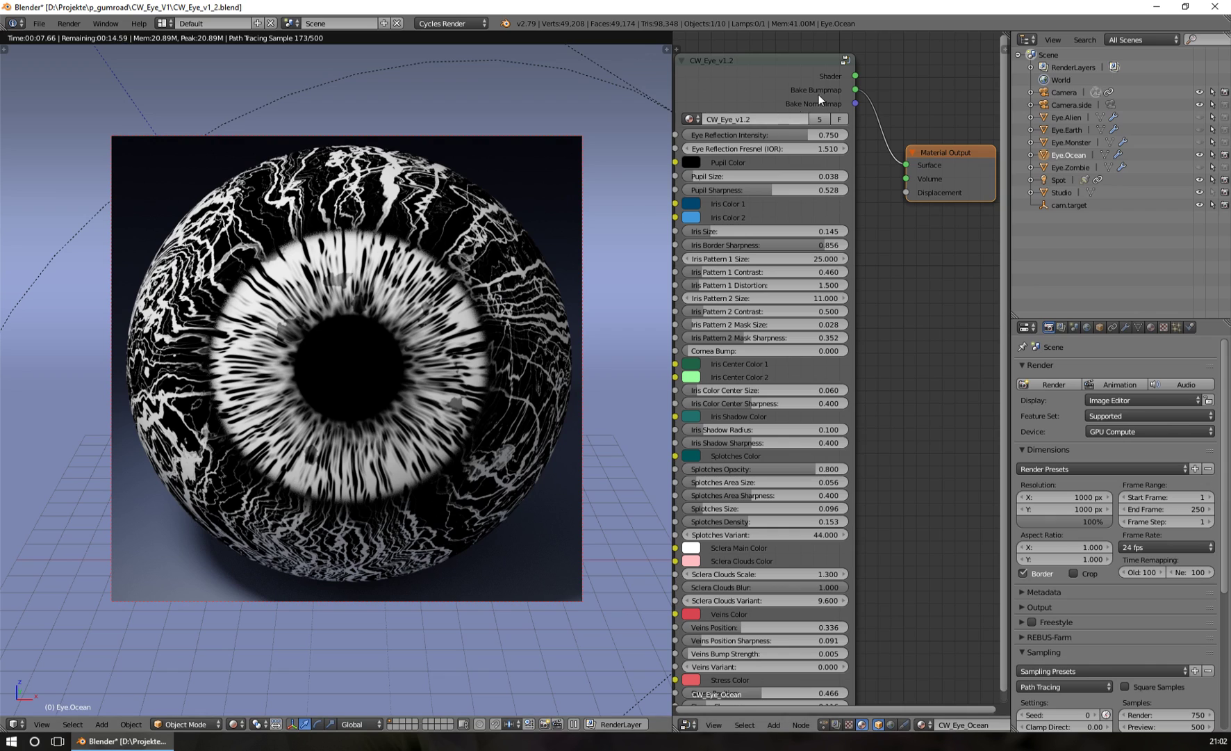
# Reconnect the group's Shader output to Material Output Surface and zoom into the camera view
pyautogui.moveTo(855, 76); pyautogui.dragTo(906, 165)
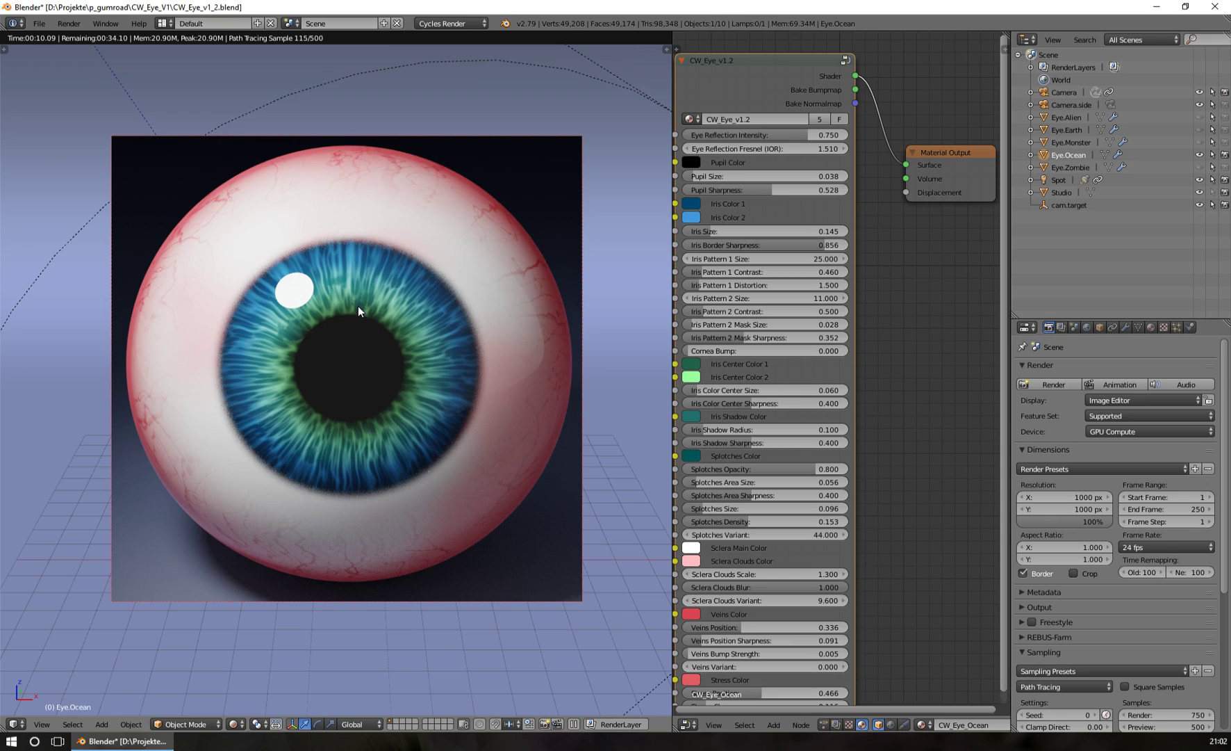
pyautogui.scroll(2, 358, 304)
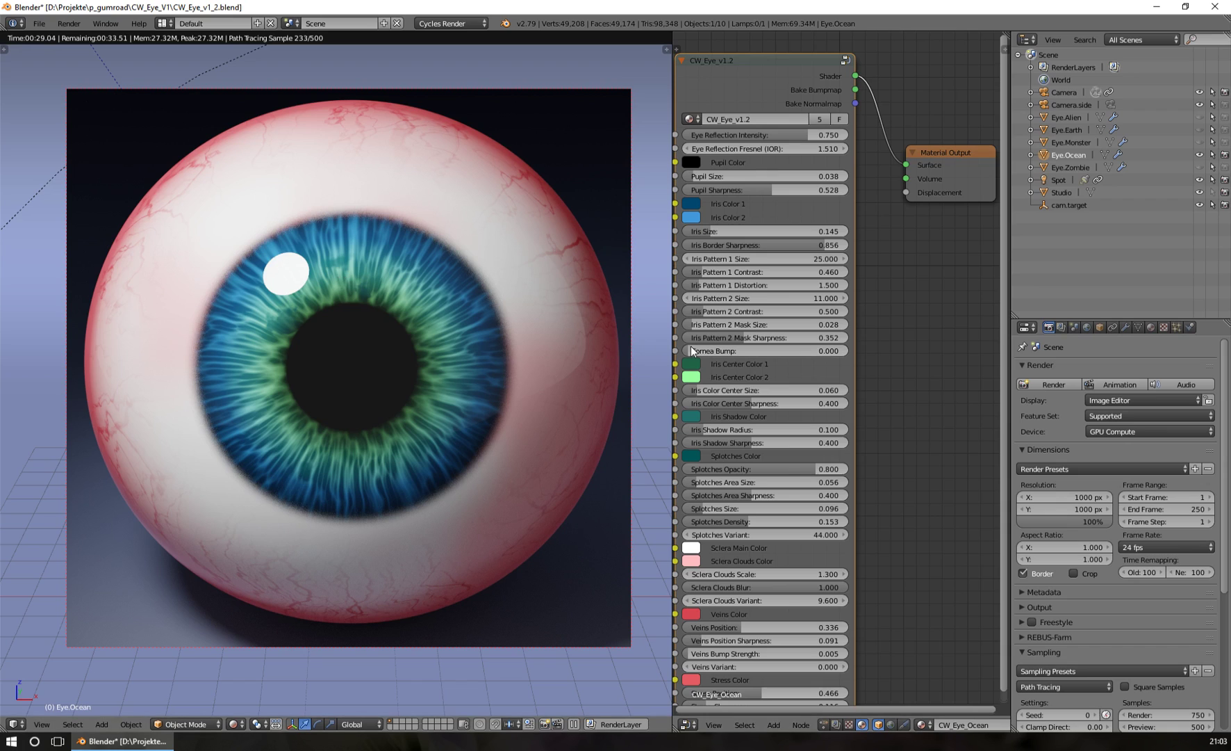
# Raise Cornea Bump to 1.000 and orbit around the eyeball to inspect the cornea from the side
pyautogui.moveTo(716, 350); pyautogui.dragTo(845, 350)
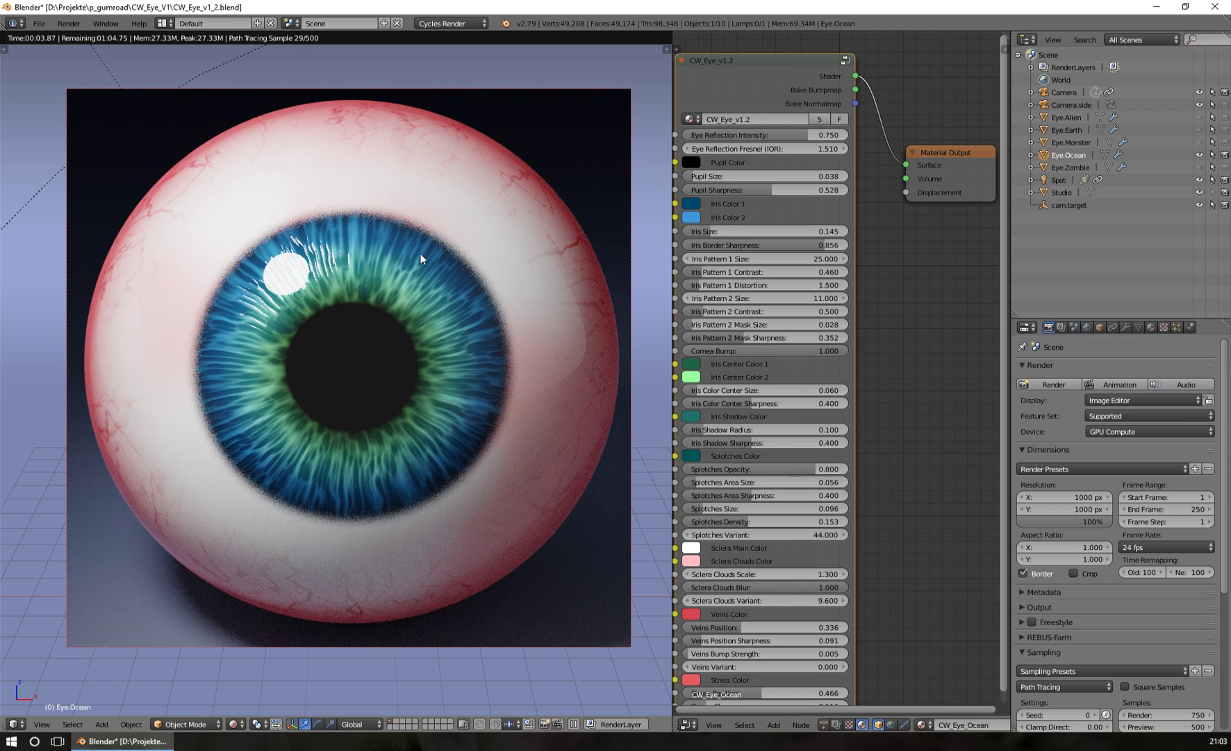
pyautogui.moveTo(351, 271); pyautogui.dragTo(299, 317, button='middle')
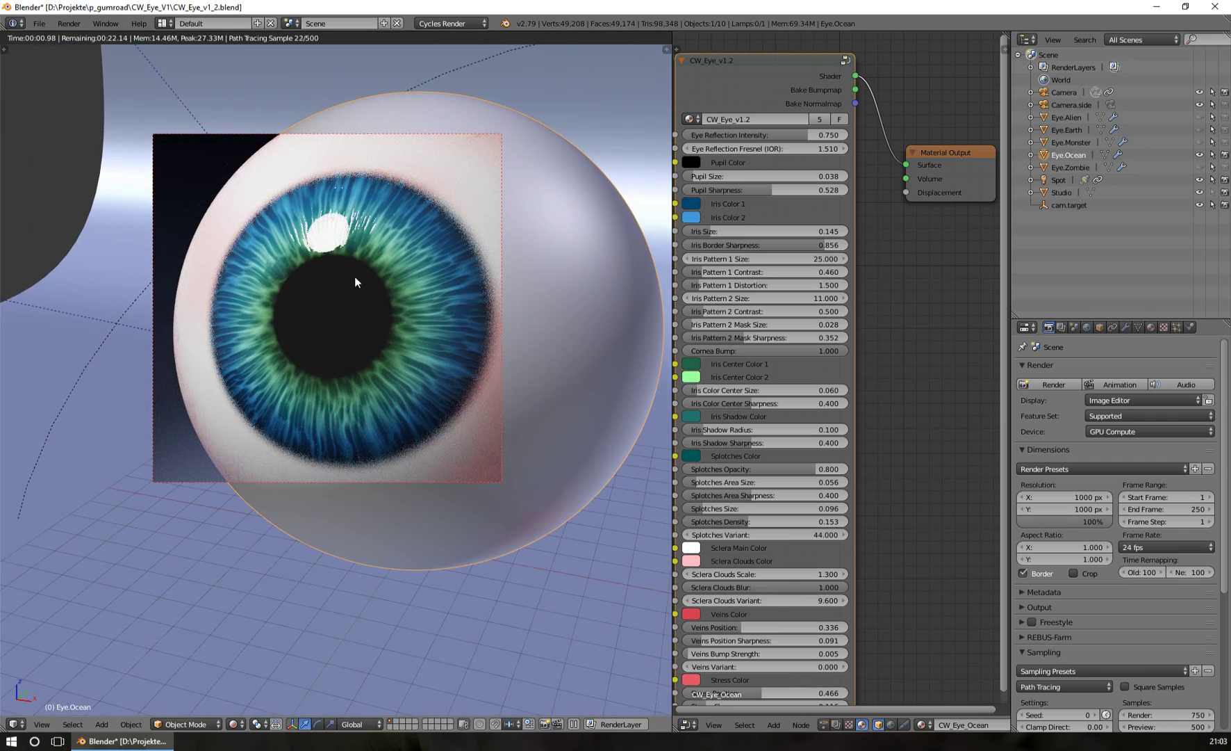
pyautogui.moveTo(375, 221); pyautogui.dragTo(343, 228, button='middle')
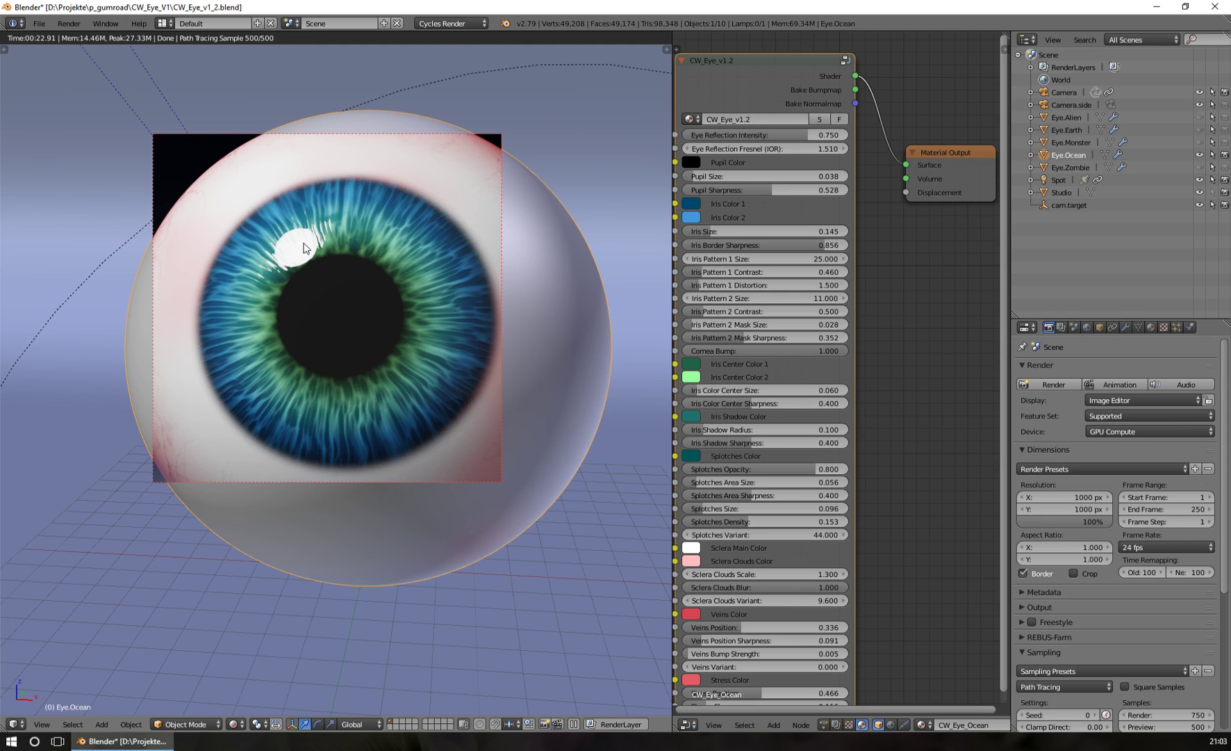
pyautogui.moveTo(307, 249); pyautogui.dragTo(307, 241, button='middle')
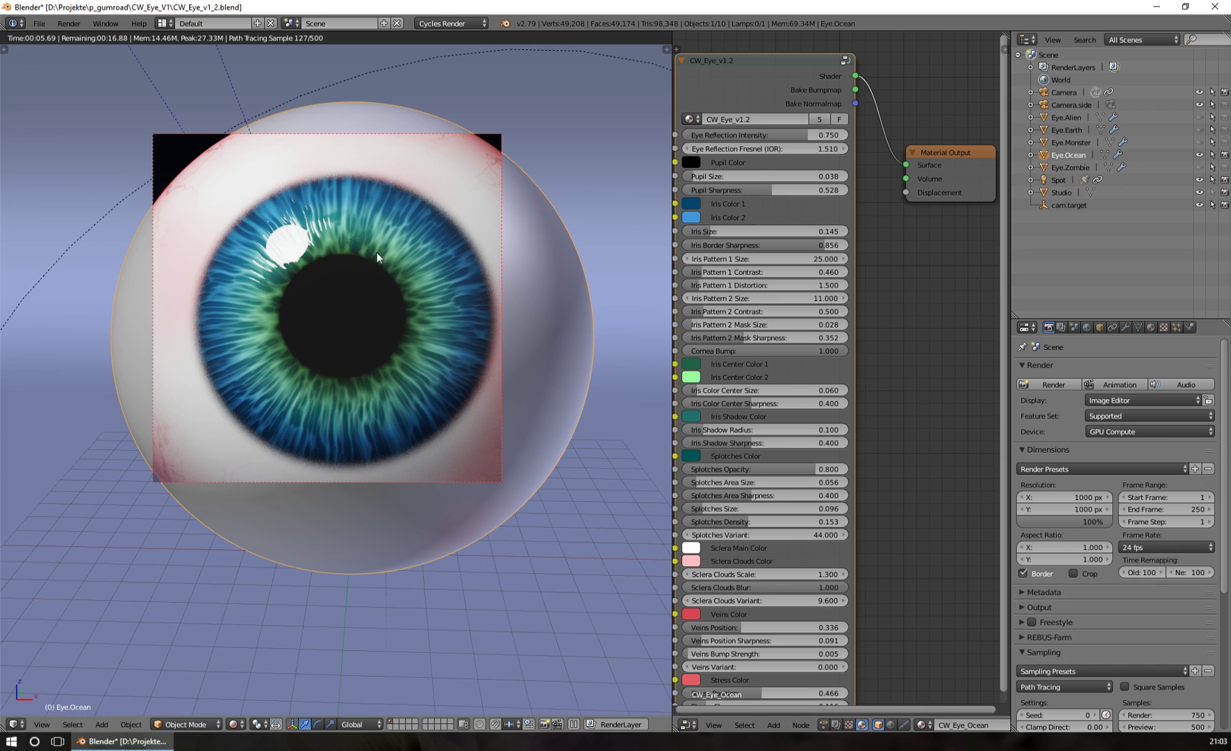
pyautogui.moveTo(788, 349); pyautogui.dragTo(806, 349)
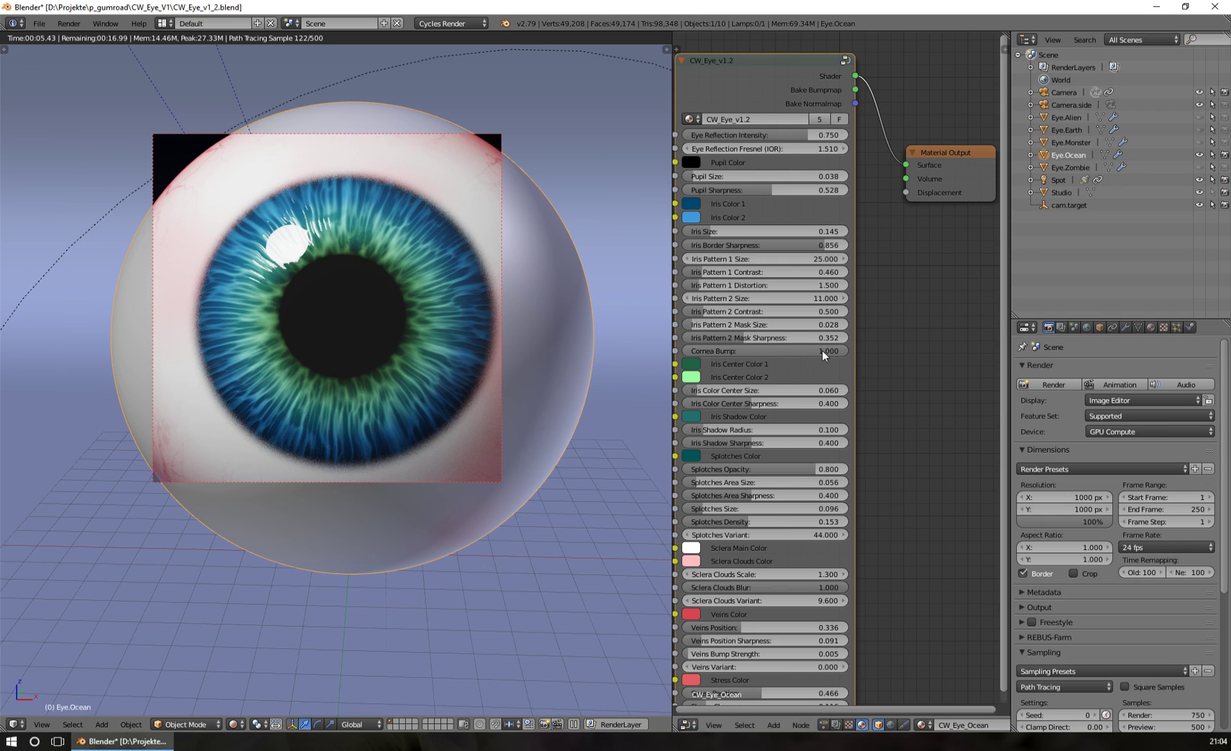
# Reset Cornea Bump to 0.000, return to camera view, and connect Bake Normalmap to Material Output Displacement
pyautogui.moveTo(807, 350); pyautogui.dragTo(772, 350)
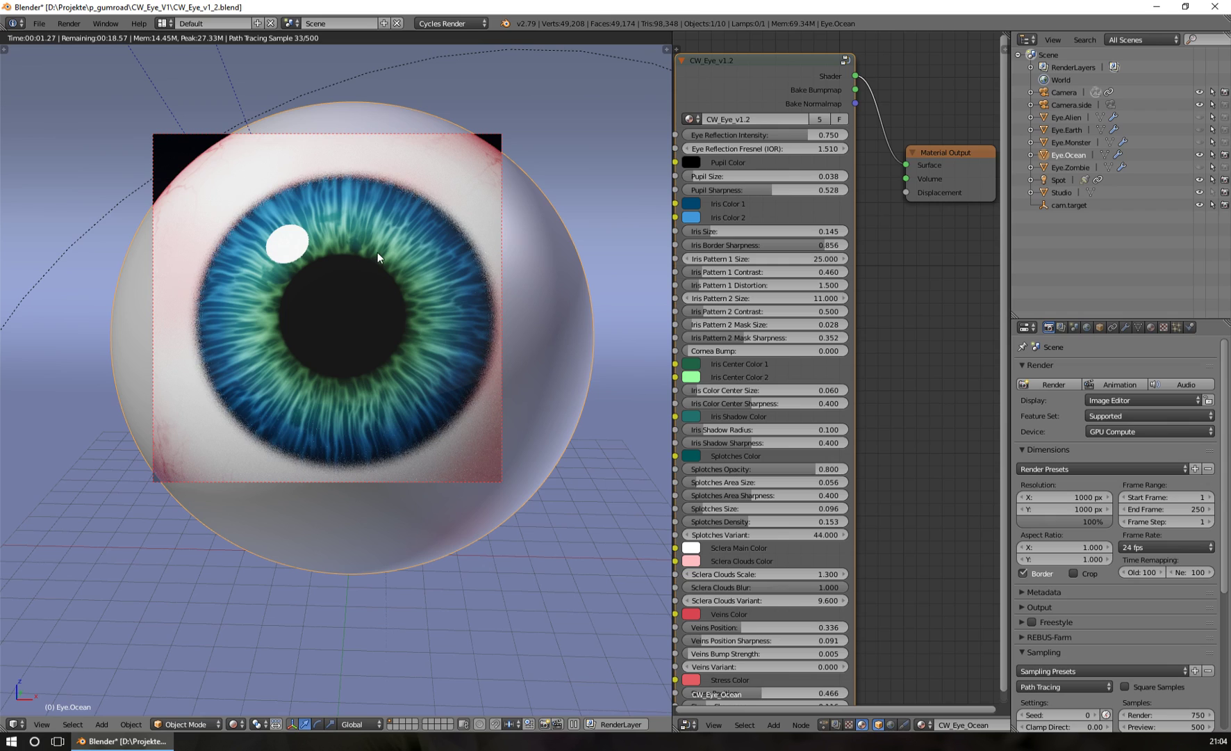
pyautogui.press('KP_0')
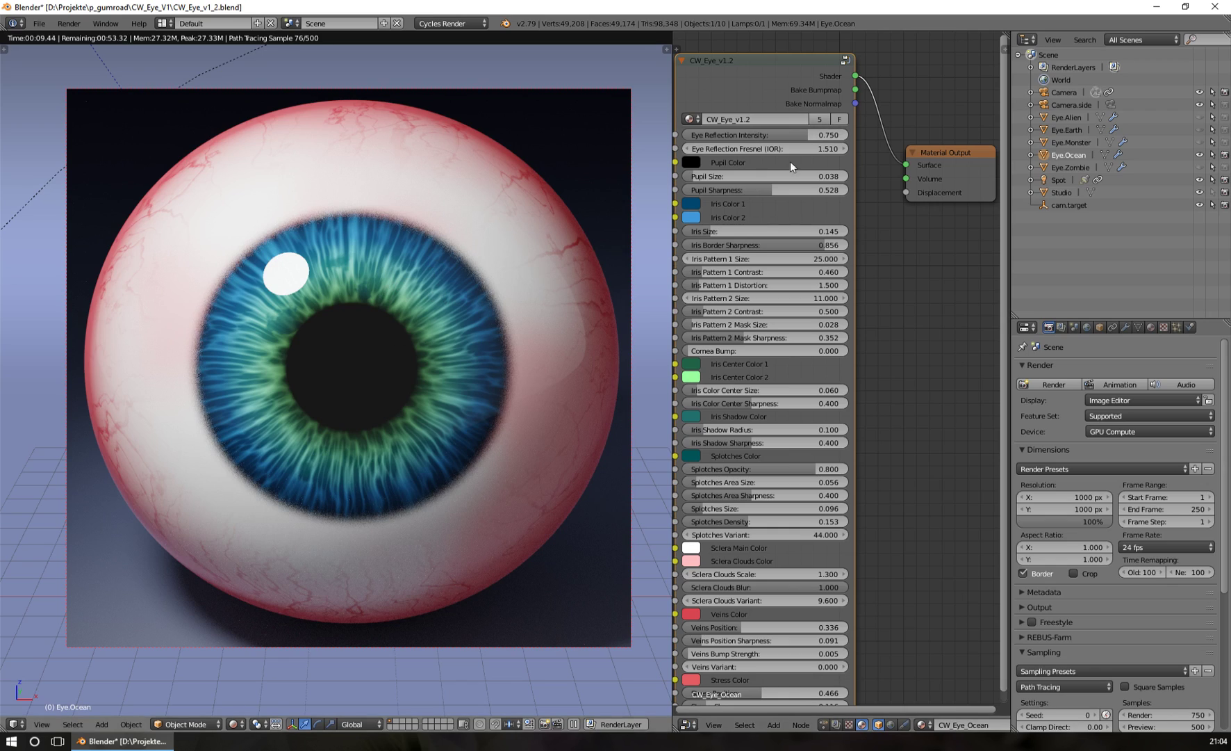
pyautogui.moveTo(856, 103); pyautogui.dragTo(907, 194)
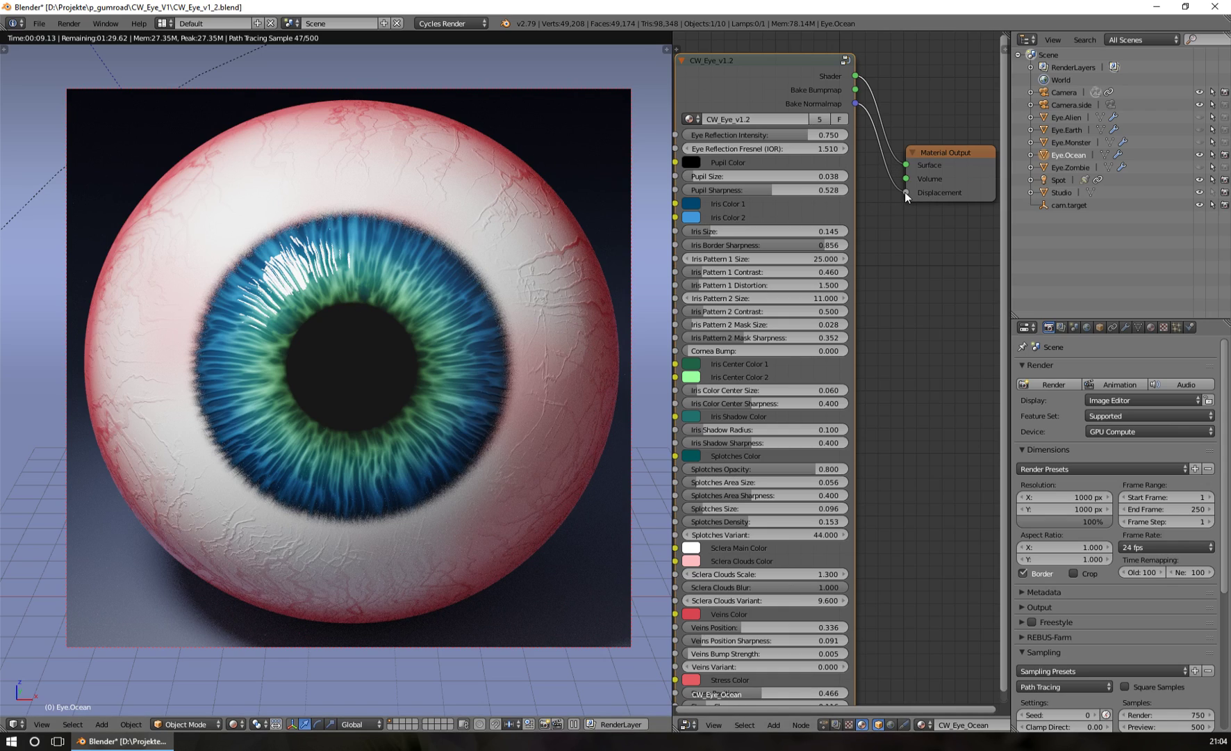
# Remove the Bake Normalmap link from the Material Output Displacement socket
pyautogui.moveTo(904, 191); pyautogui.dragTo(896, 198)
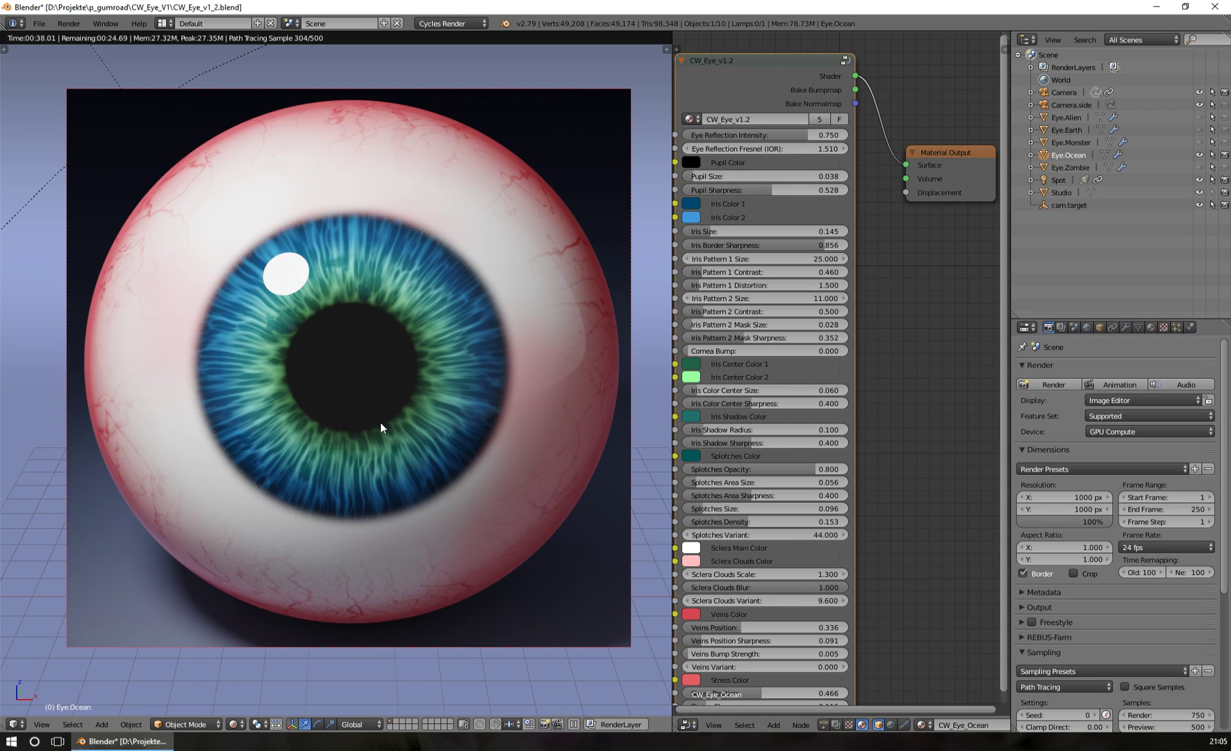
pyautogui.scroll(-2, 865, 368)
pyautogui.moveTo(858, 351); pyautogui.dragTo(873, 339, button='middle')
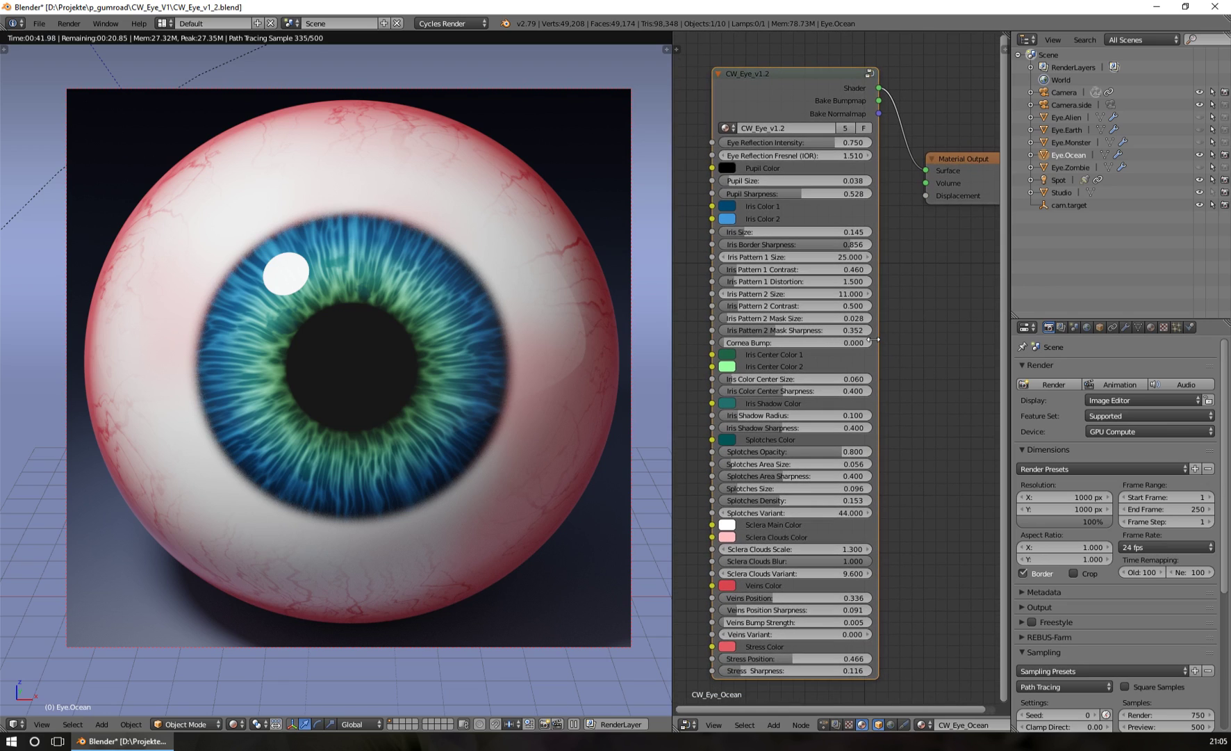
pyautogui.scroll(1, 890, 345)
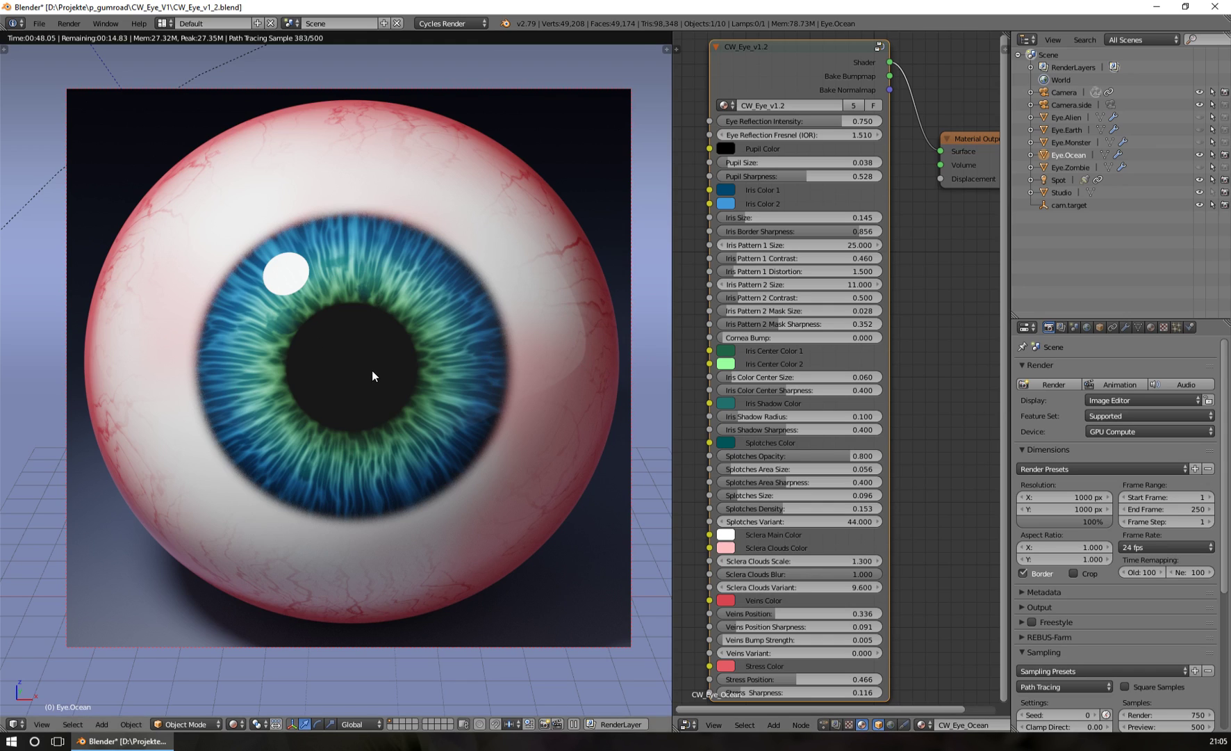
pyautogui.scroll(-1, 372, 376)
pyautogui.scroll(1, 373, 375)
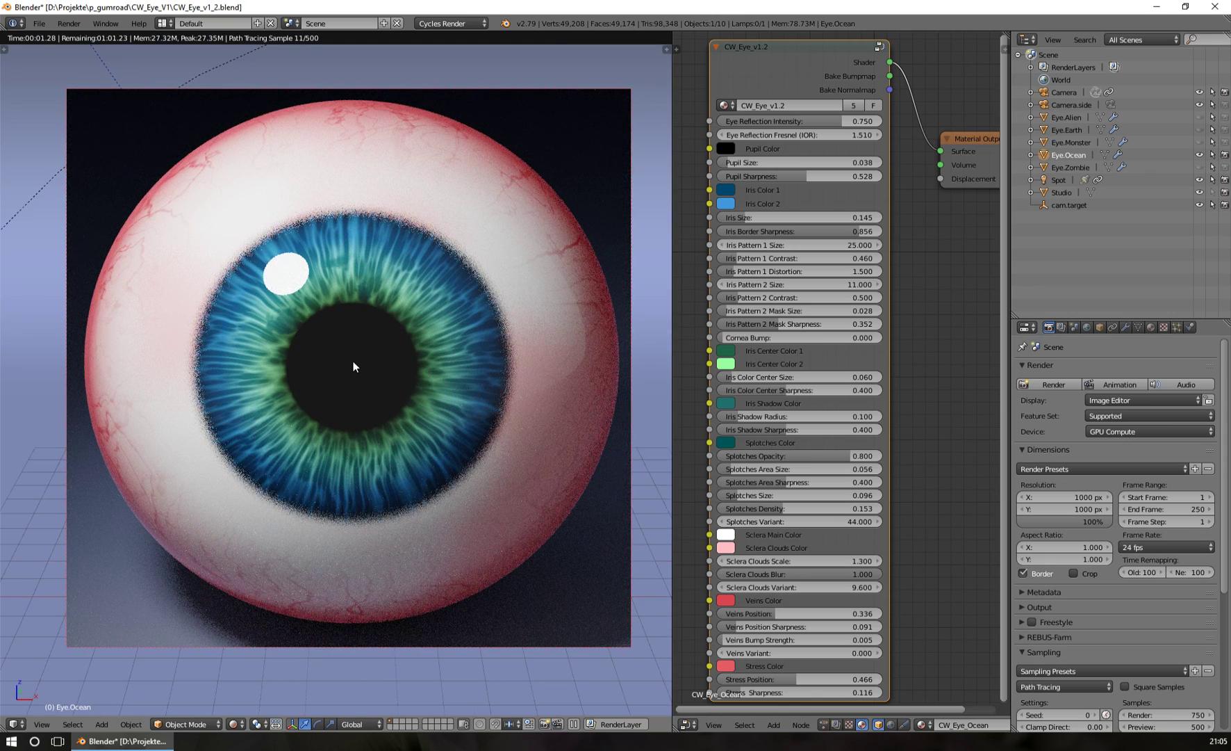